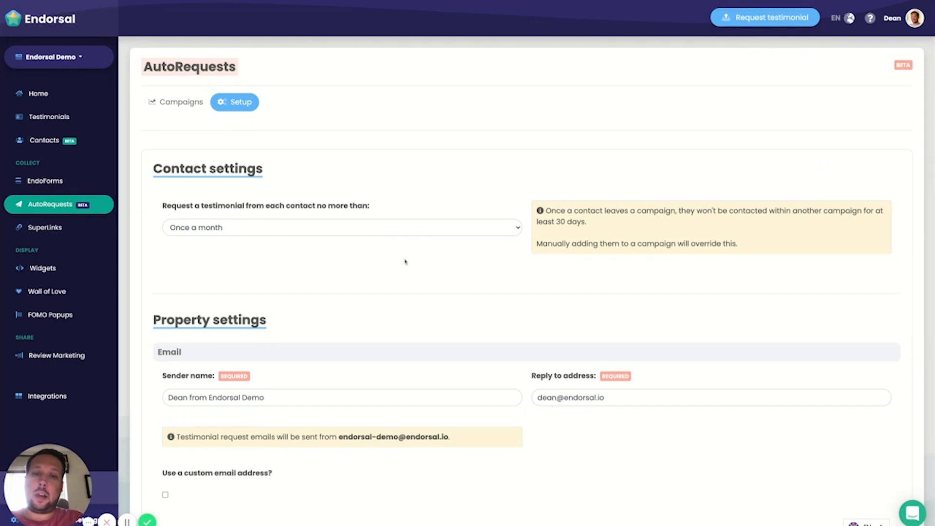
Step: Review the limit on how often each contact is asked for a testimonial and the default email sender settings
{"action": "left_click", "coordinate": [398, 230]}
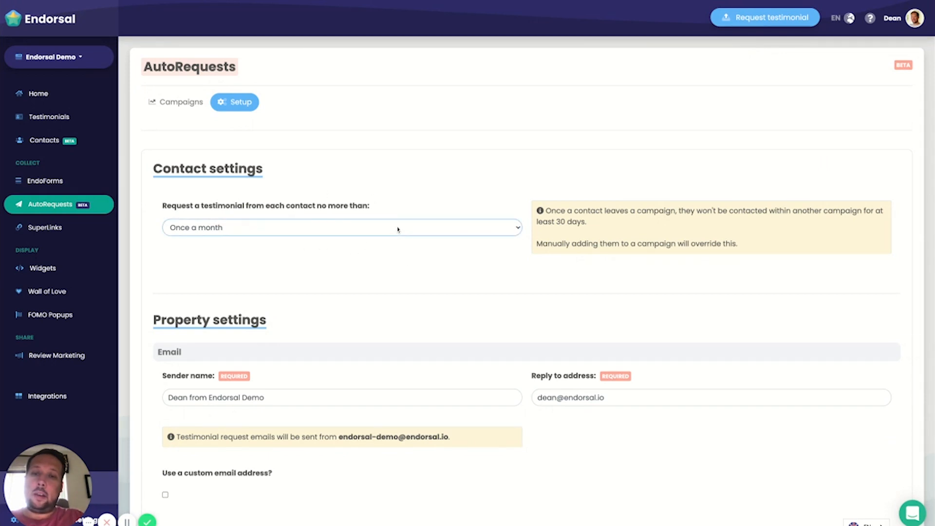
{"action": "left_click", "coordinate": [468, 199]}
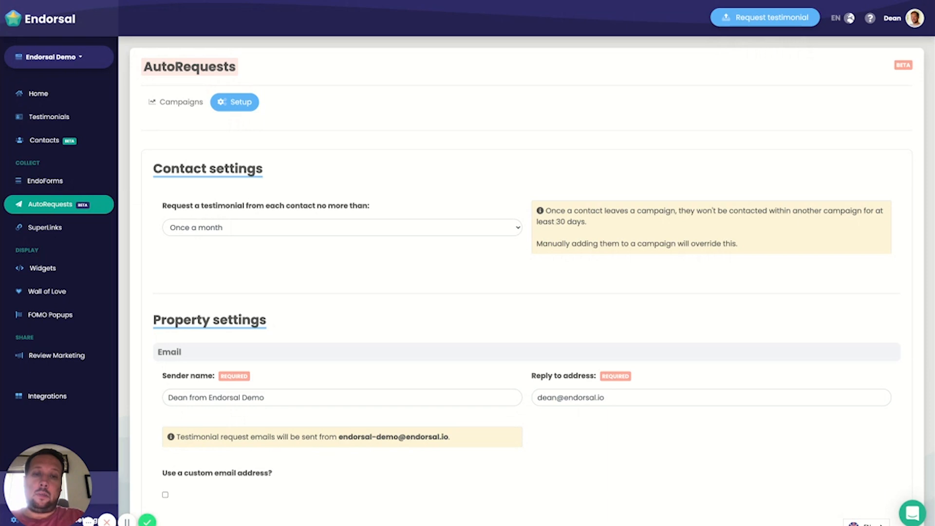
{"action": "left_click_drag", "start_coordinate": [556, 222], "coordinate": [585, 222]}
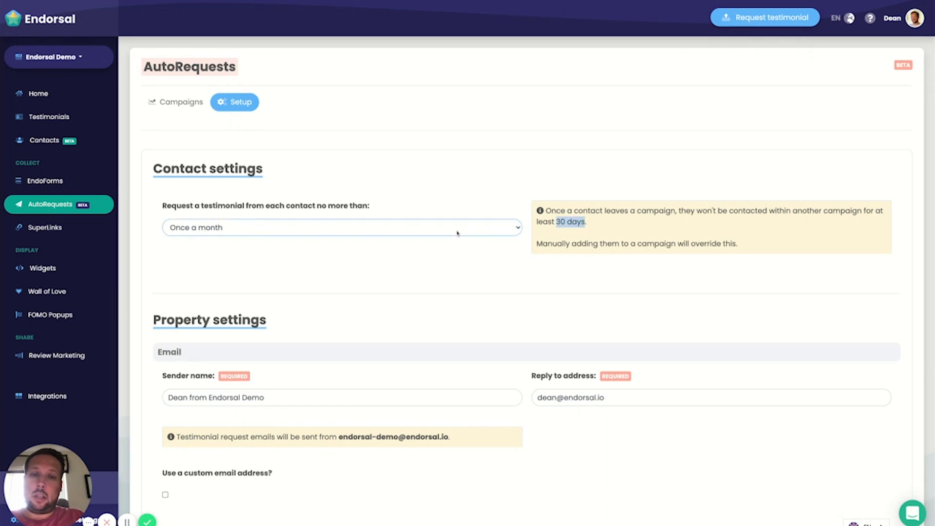
{"action": "left_click", "coordinate": [457, 233]}
{"action": "key", "text": "Up"}
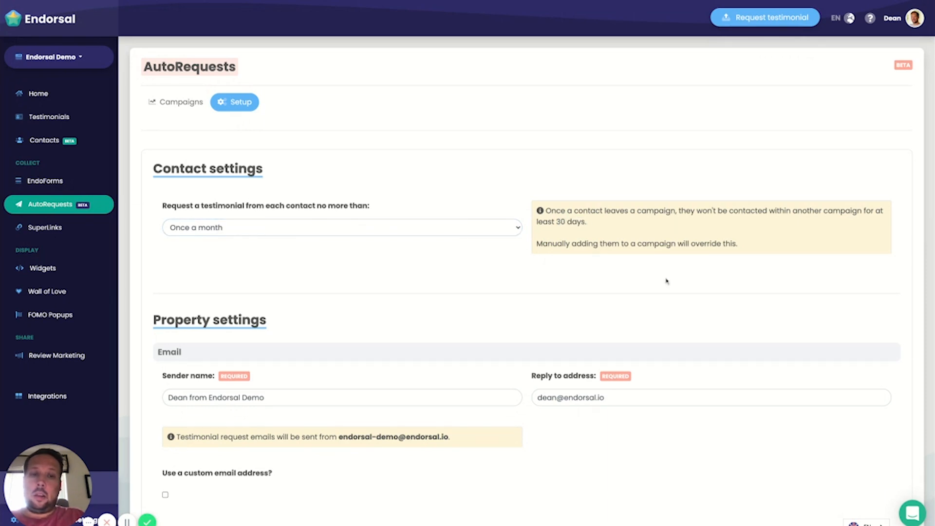
{"action": "scroll", "coordinate": [545, 271], "scroll_direction": "down", "scroll_amount": 2}
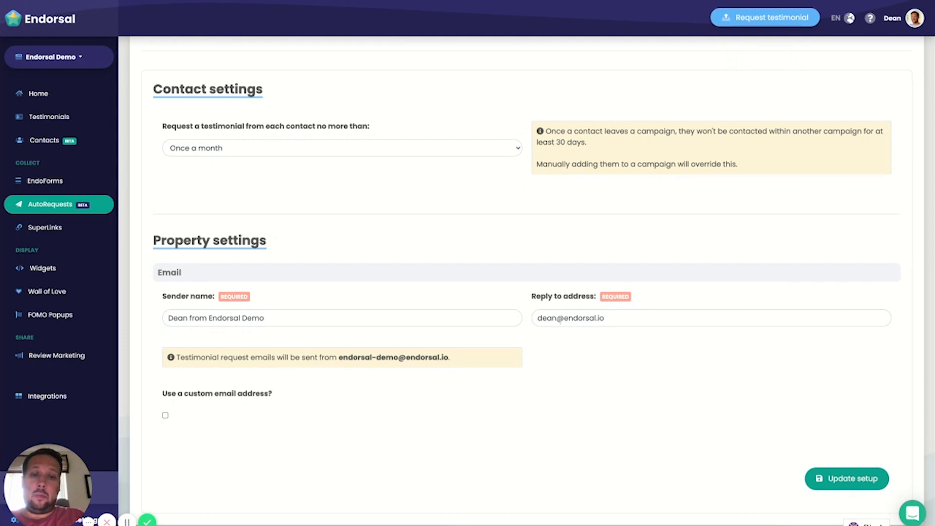
{"action": "left_click_drag", "start_coordinate": [399, 357], "coordinate": [460, 358]}
{"action": "left_click", "coordinate": [466, 360]}
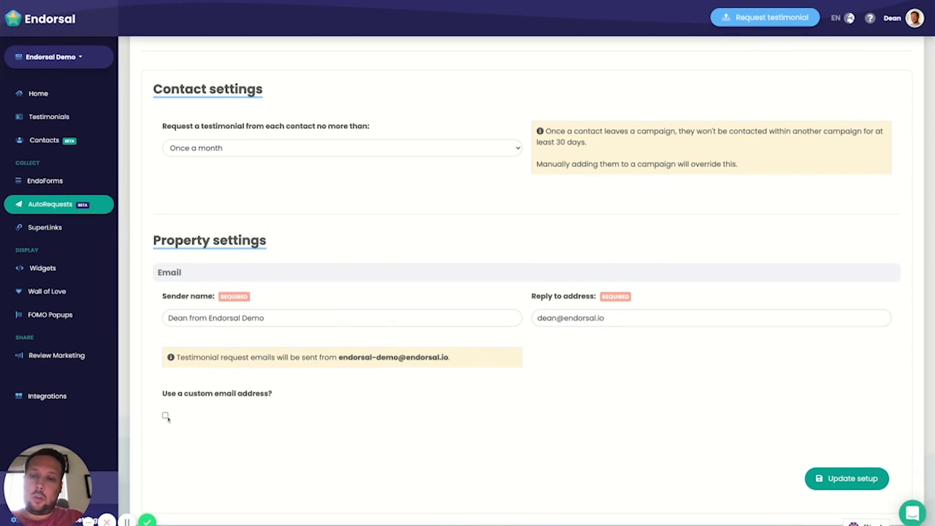
Step: Enable the use of a custom email address in the email property settings
{"action": "left_click", "coordinate": [165, 417]}
{"action": "scroll", "coordinate": [349, 396], "scroll_direction": "down", "scroll_amount": 4}
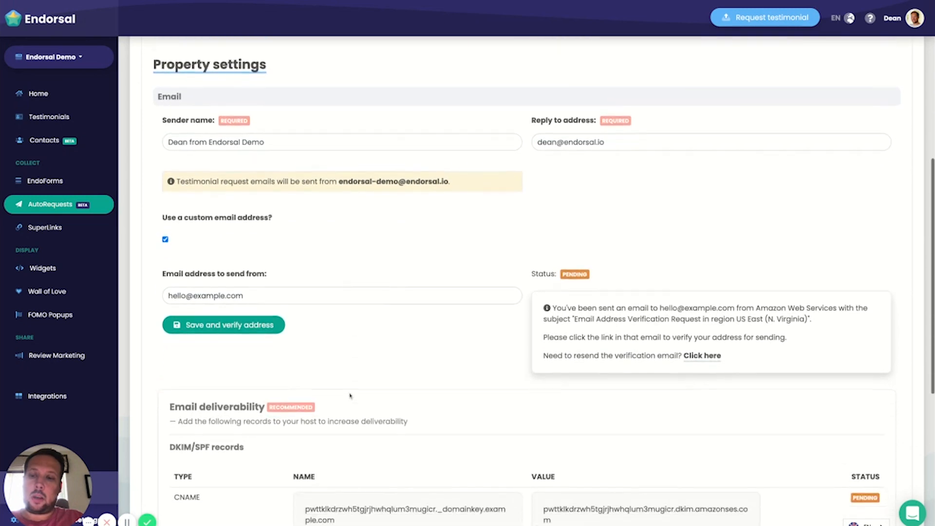
{"action": "scroll", "coordinate": [375, 362], "scroll_direction": "down", "scroll_amount": 1}
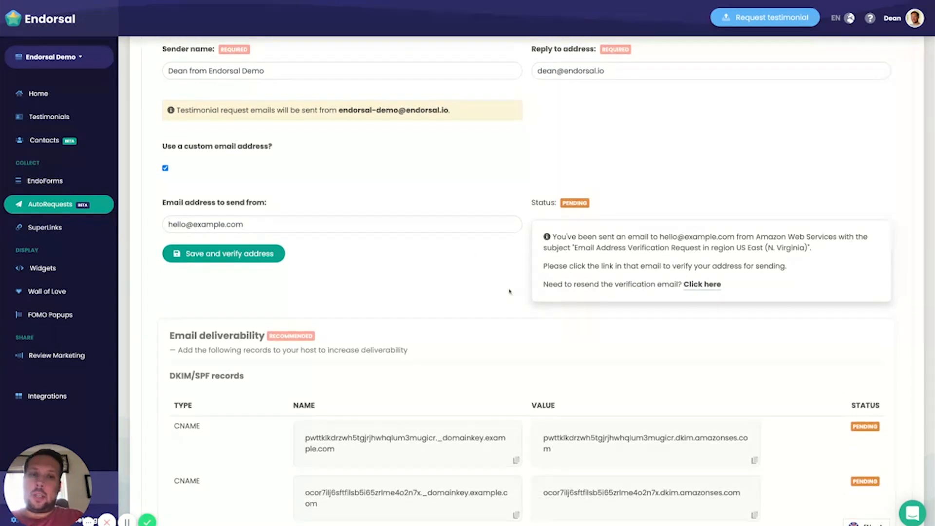
Step: Examine the custom address verification instructions and the DKIM/SPF records recommended for email deliverability
{"action": "scroll", "coordinate": [438, 242], "scroll_direction": "down", "scroll_amount": 1}
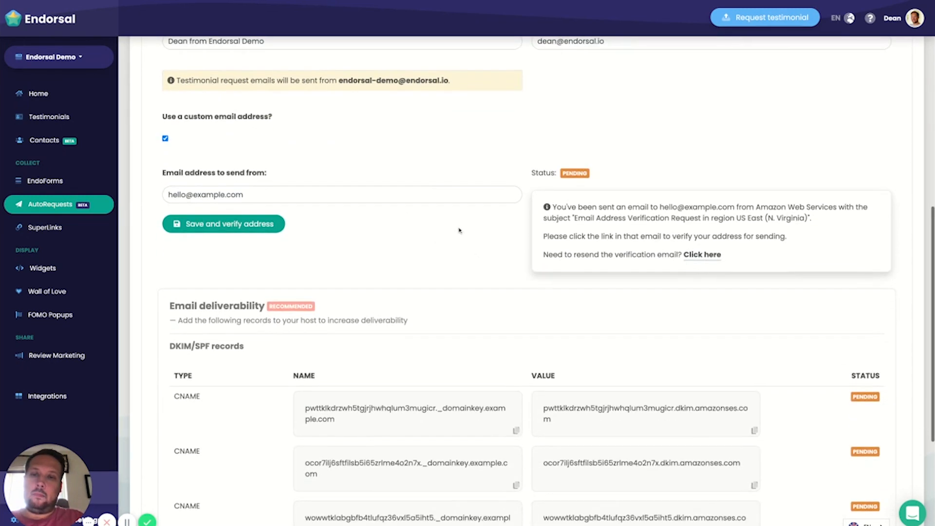
{"action": "scroll", "coordinate": [427, 239], "scroll_direction": "down", "scroll_amount": 2}
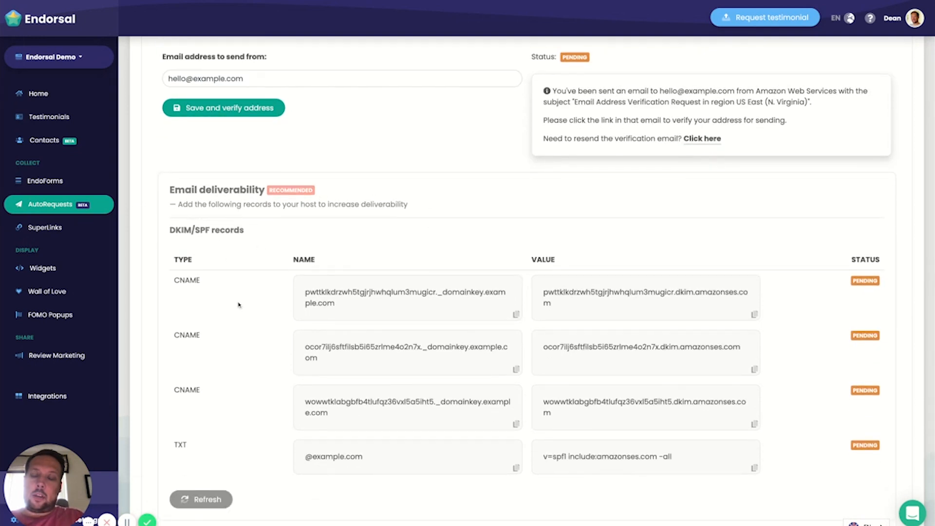
{"action": "scroll", "coordinate": [238, 304], "scroll_direction": "down", "scroll_amount": 2}
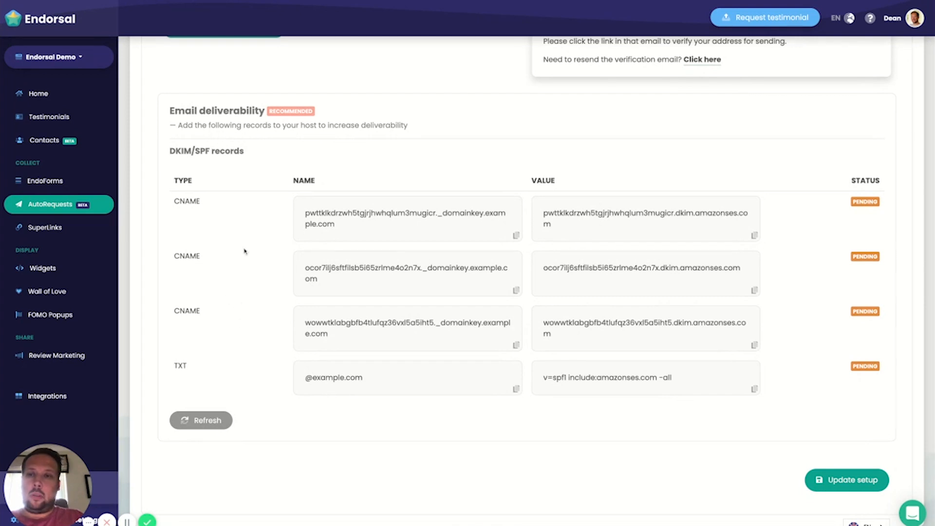
{"action": "scroll", "coordinate": [228, 152], "scroll_direction": "up", "scroll_amount": 3}
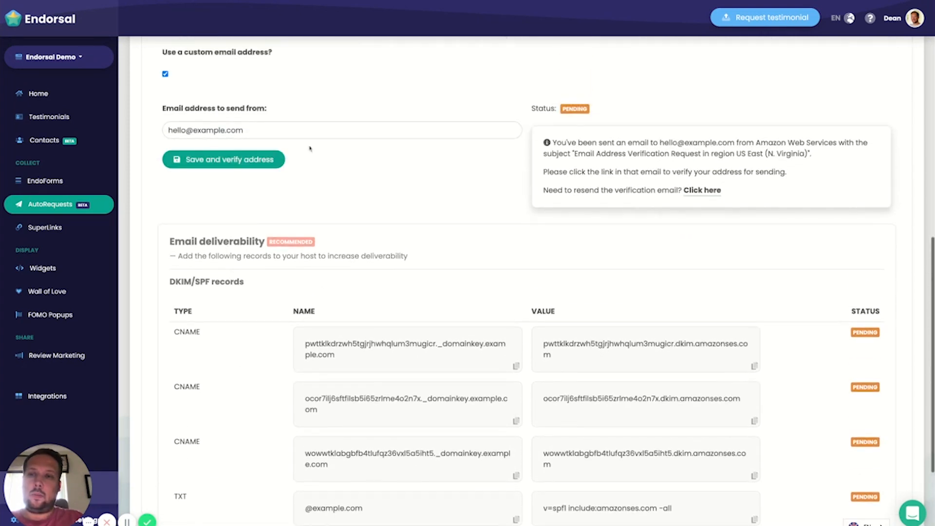
{"action": "scroll", "coordinate": [591, 251], "scroll_direction": "down", "scroll_amount": 2}
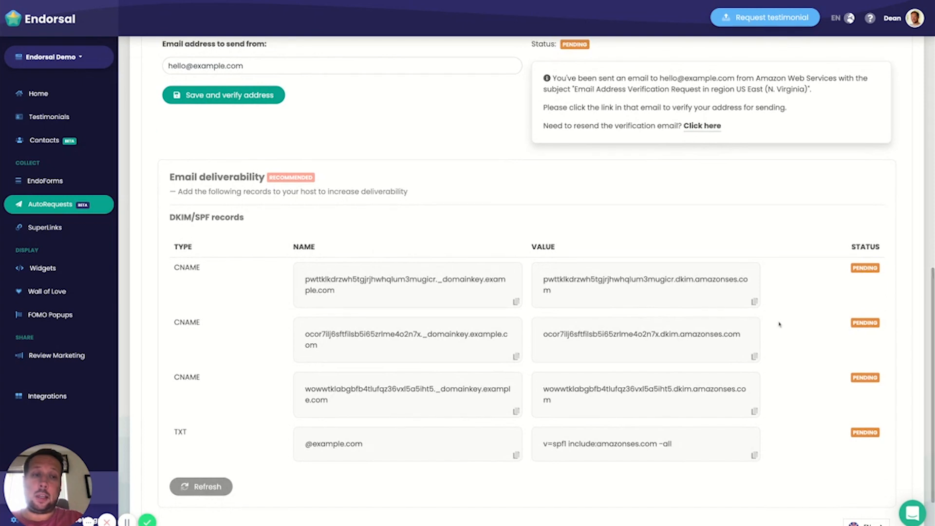
{"action": "scroll", "coordinate": [804, 321], "scroll_direction": "down", "scroll_amount": 1}
{"action": "scroll", "coordinate": [852, 334], "scroll_direction": "up", "scroll_amount": 4}
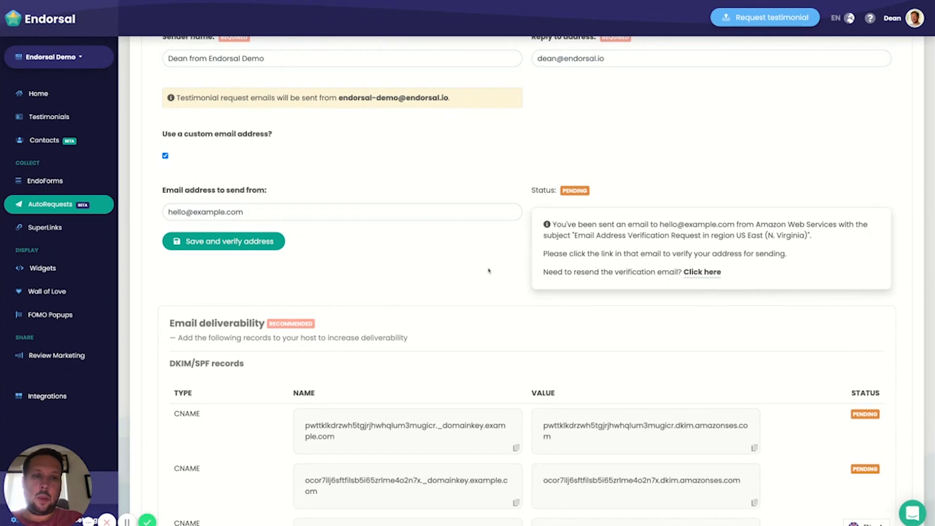
{"action": "scroll", "coordinate": [489, 271], "scroll_direction": "down", "scroll_amount": 2}
{"action": "scroll", "coordinate": [518, 253], "scroll_direction": "up", "scroll_amount": 8}
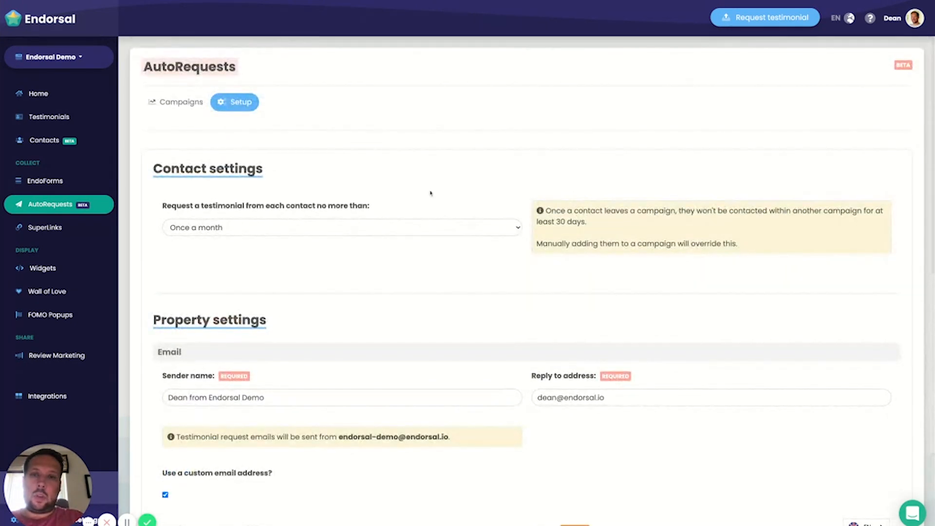
Step: Create a new AutoRequests campaign and name it #1
{"action": "left_click", "coordinate": [183, 109]}
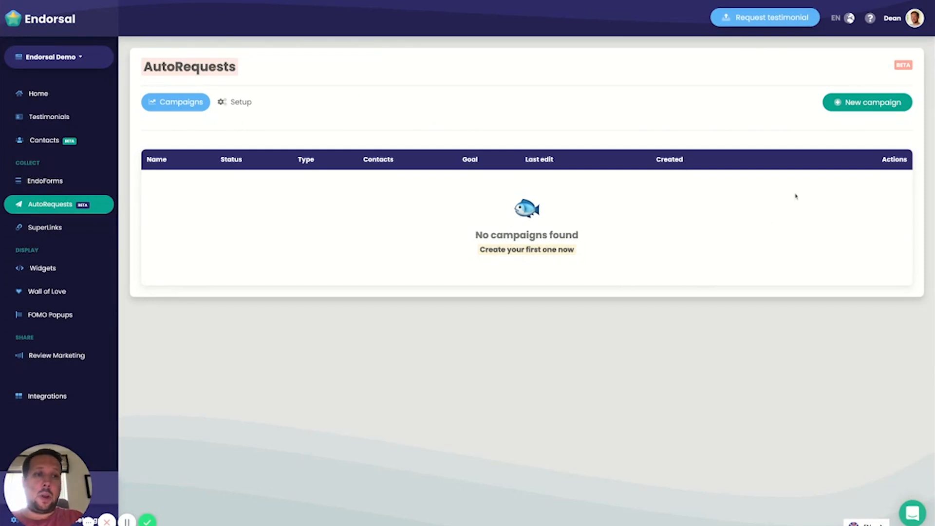
{"action": "left_click", "coordinate": [876, 105]}
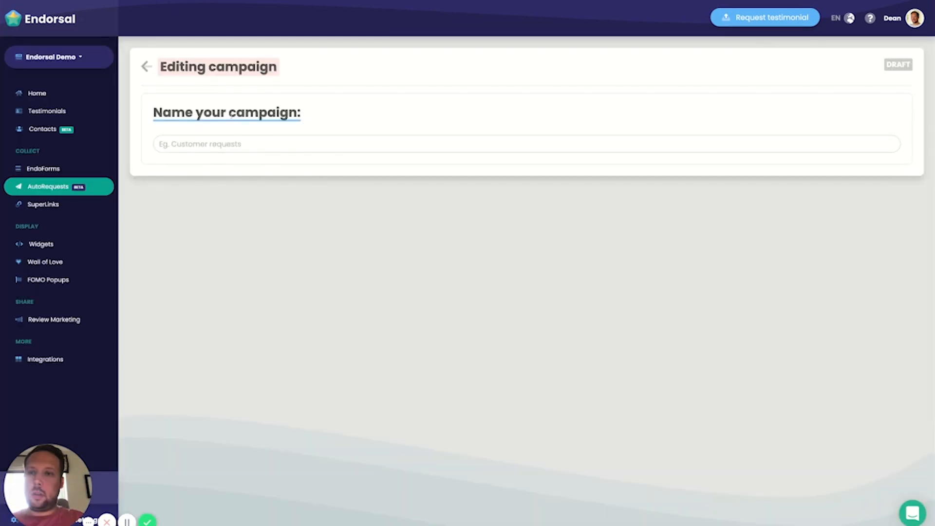
{"action": "left_click", "coordinate": [216, 145]}
{"action": "type", "text": "#1"}
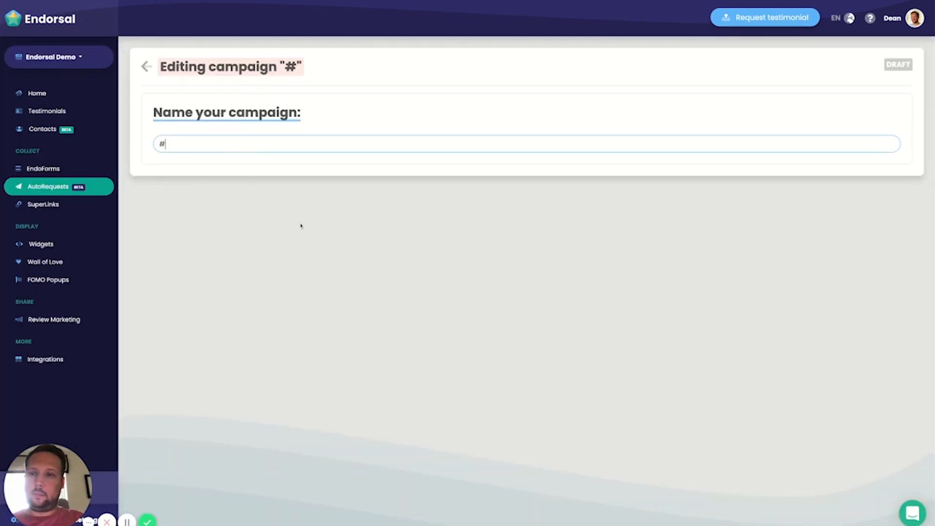
Step: Keep the Demo (standard) EndoForm with default English localization and add the Favourites testimonial tag
{"action": "scroll", "coordinate": [343, 269], "scroll_direction": "down", "scroll_amount": 2}
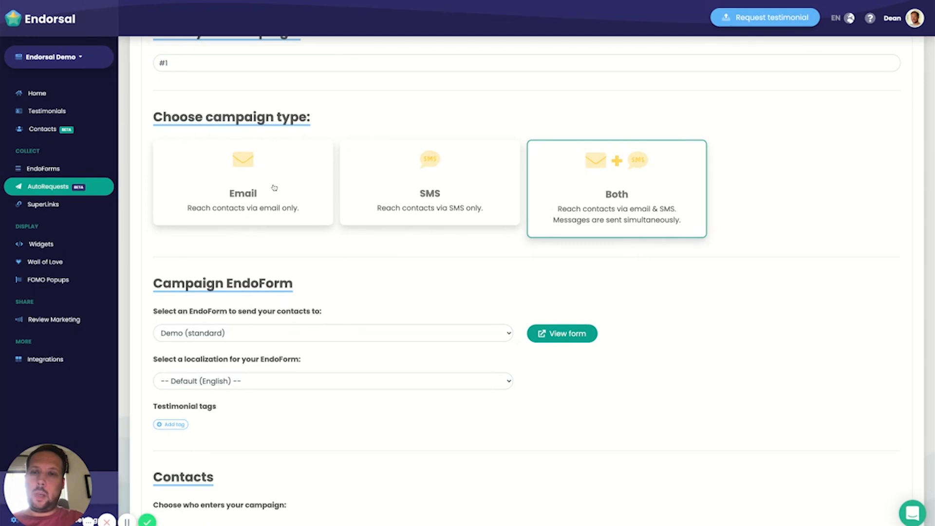
{"action": "scroll", "coordinate": [683, 206], "scroll_direction": "down", "scroll_amount": 2}
{"action": "scroll", "coordinate": [735, 232], "scroll_direction": "down", "scroll_amount": 1}
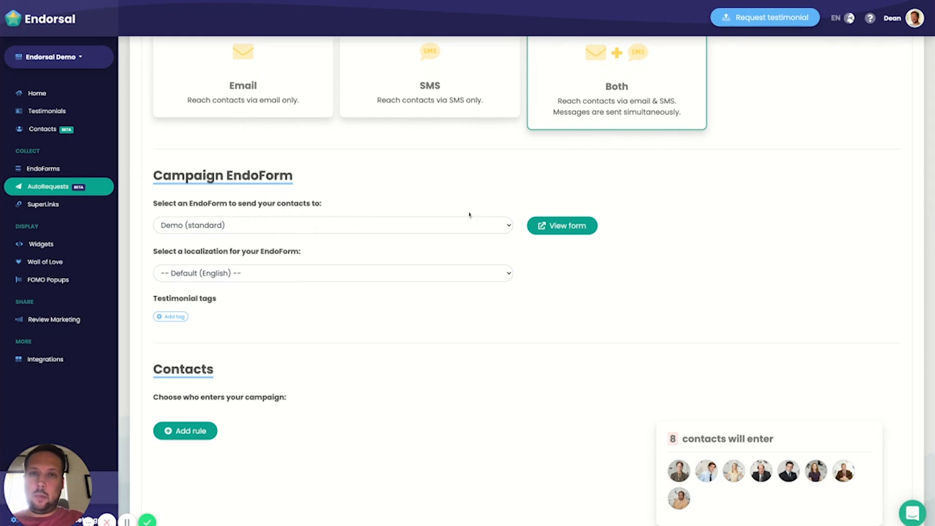
{"action": "left_click", "coordinate": [349, 224]}
{"action": "left_click", "coordinate": [376, 275]}
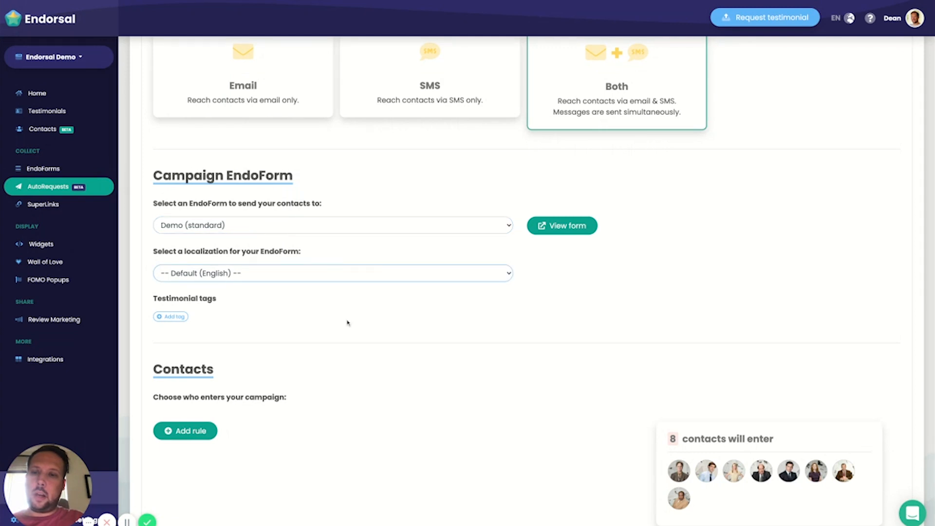
{"action": "left_click", "coordinate": [172, 317]}
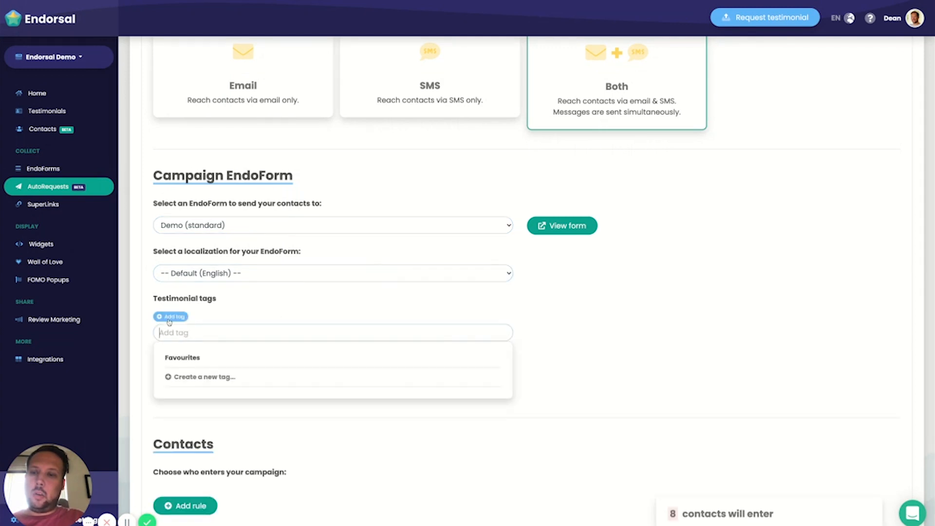
{"action": "left_click", "coordinate": [211, 361]}
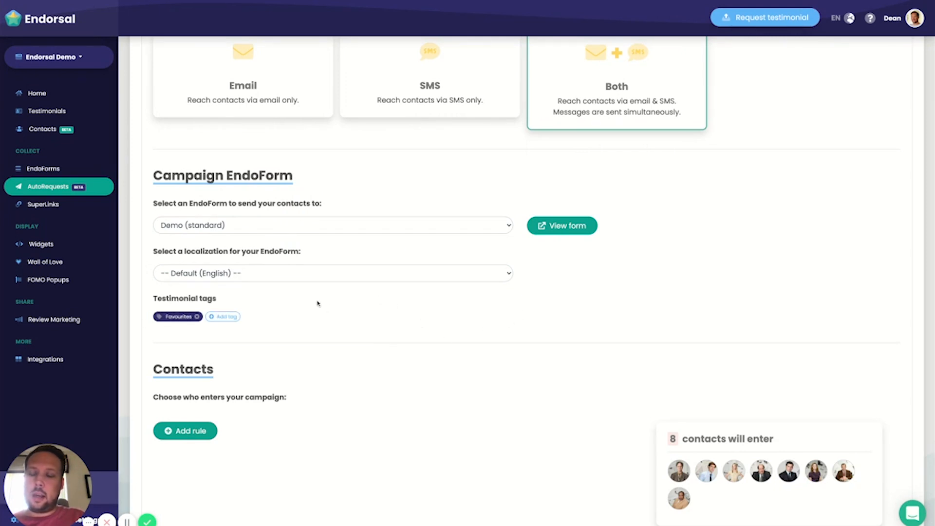
Step: Try a contact entry rule where Email has any value, and remove that rule
{"action": "scroll", "coordinate": [331, 305], "scroll_direction": "down", "scroll_amount": 1}
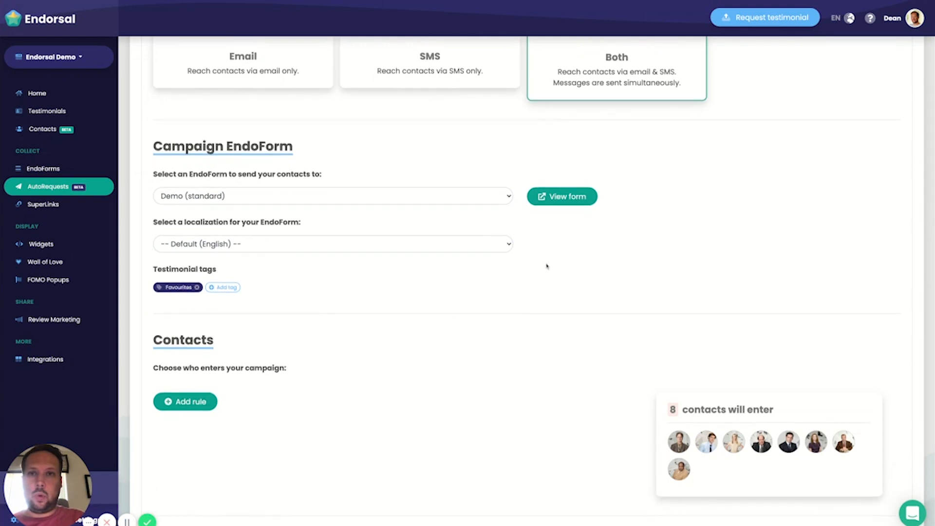
{"action": "scroll", "coordinate": [557, 265], "scroll_direction": "down", "scroll_amount": 3}
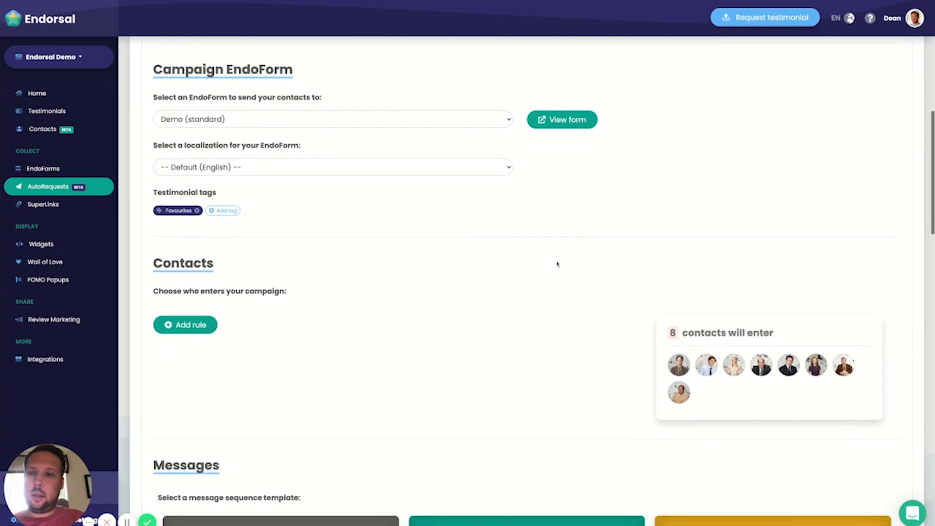
{"action": "scroll", "coordinate": [248, 252], "scroll_direction": "down", "scroll_amount": 1}
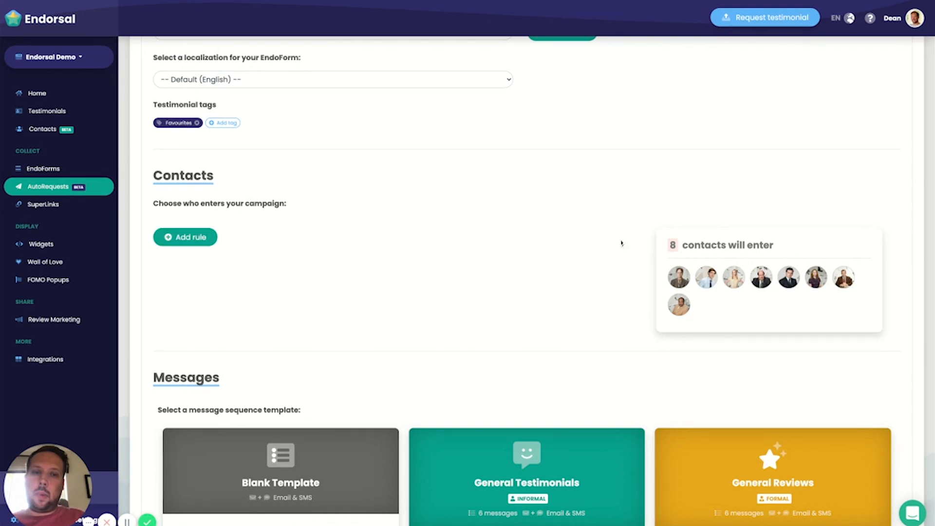
{"action": "scroll", "coordinate": [622, 243], "scroll_direction": "down", "scroll_amount": 1}
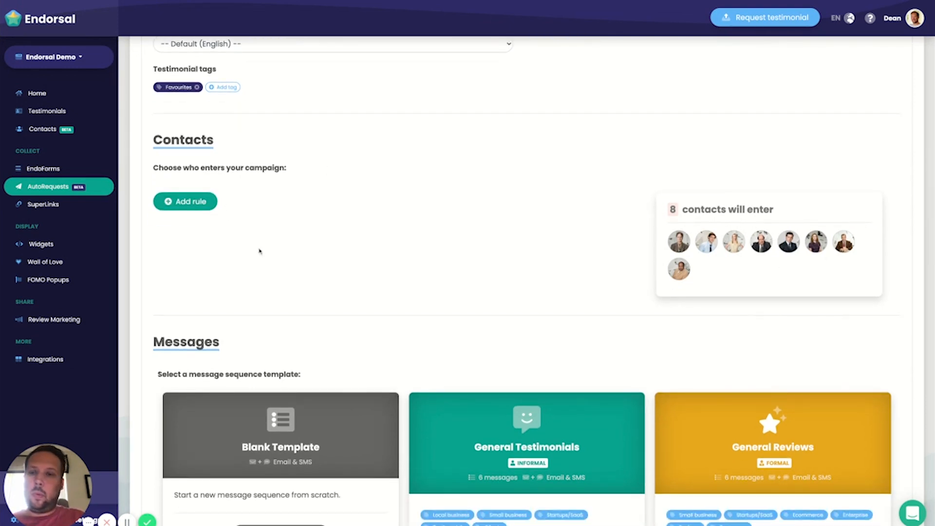
{"action": "left_click", "coordinate": [185, 201]}
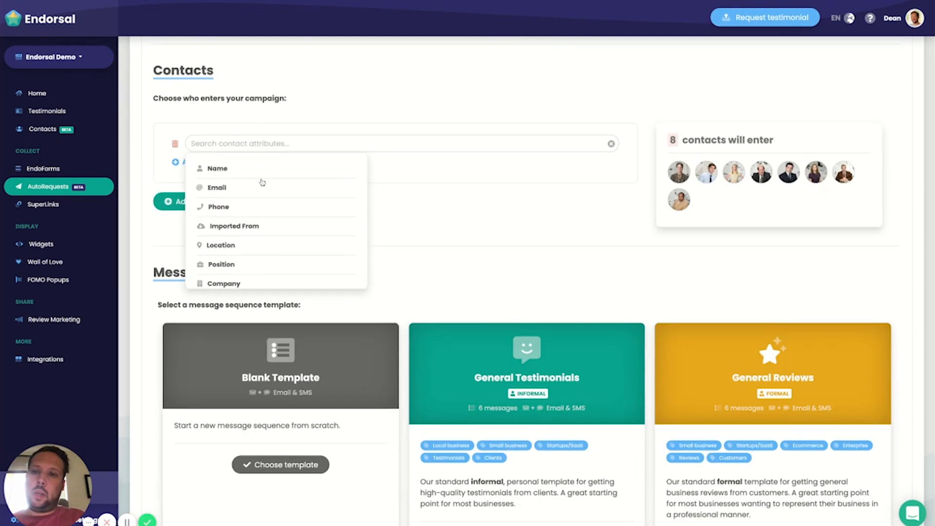
{"action": "left_click", "coordinate": [253, 192]}
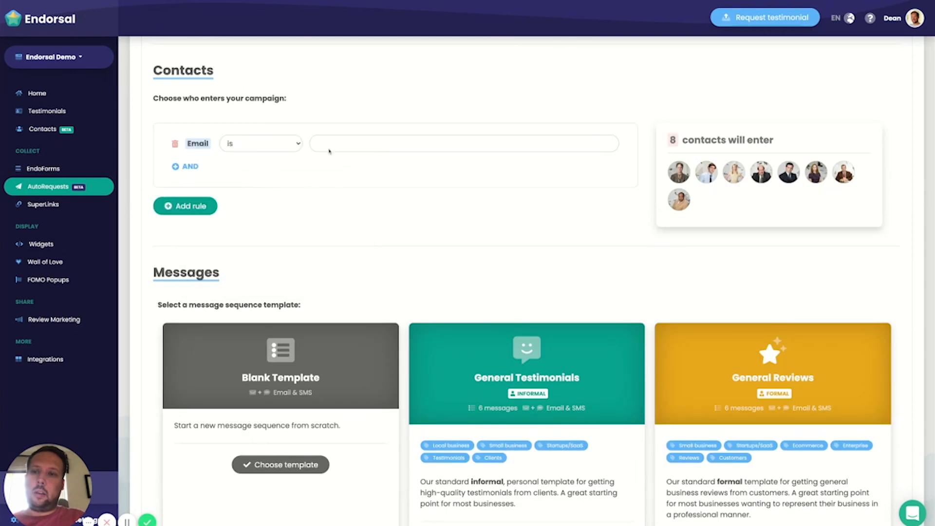
{"action": "left_click", "coordinate": [275, 195]}
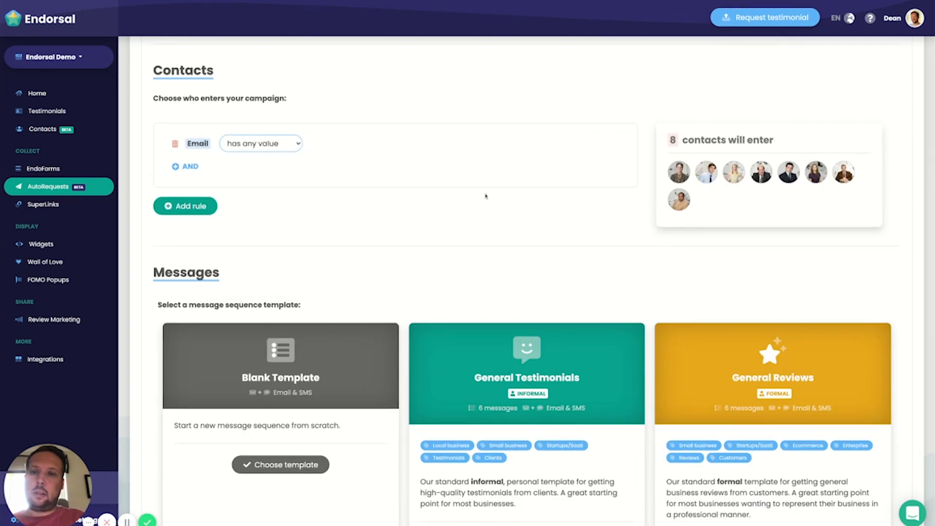
{"action": "left_click", "coordinate": [175, 146]}
Step: Add a contact entry rule where Name contains the chosen contact's first name
{"action": "left_click", "coordinate": [212, 139]}
{"action": "left_click", "coordinate": [226, 99]}
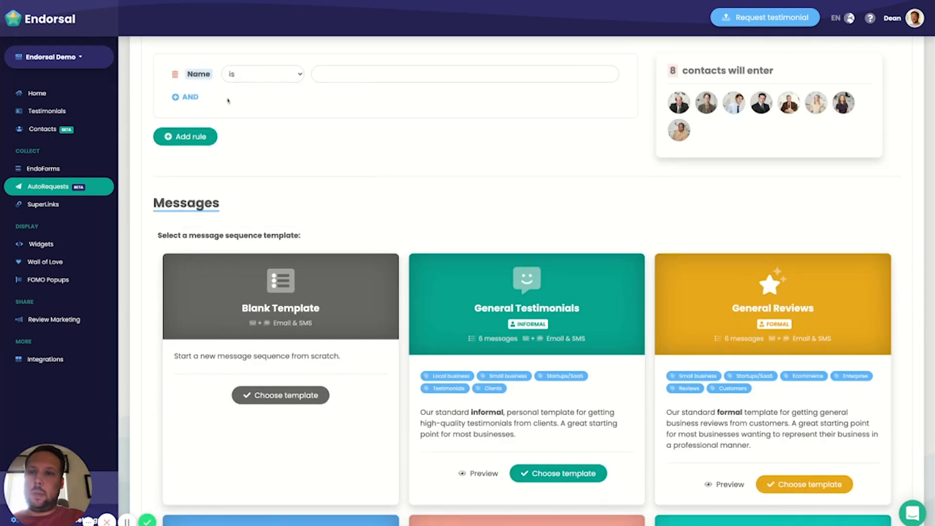
{"action": "scroll", "coordinate": [293, 88], "scroll_direction": "up", "scroll_amount": 4}
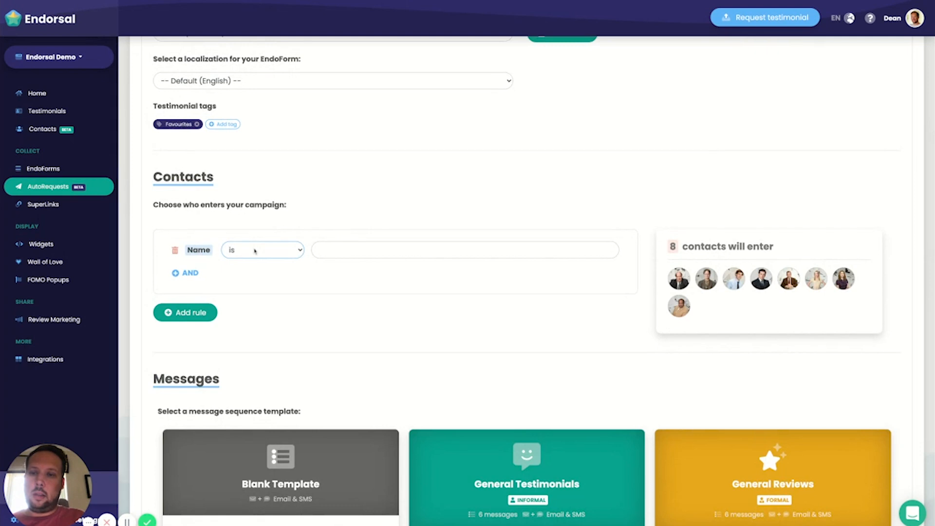
{"action": "left_click", "coordinate": [254, 252]}
{"action": "left_click", "coordinate": [388, 250]}
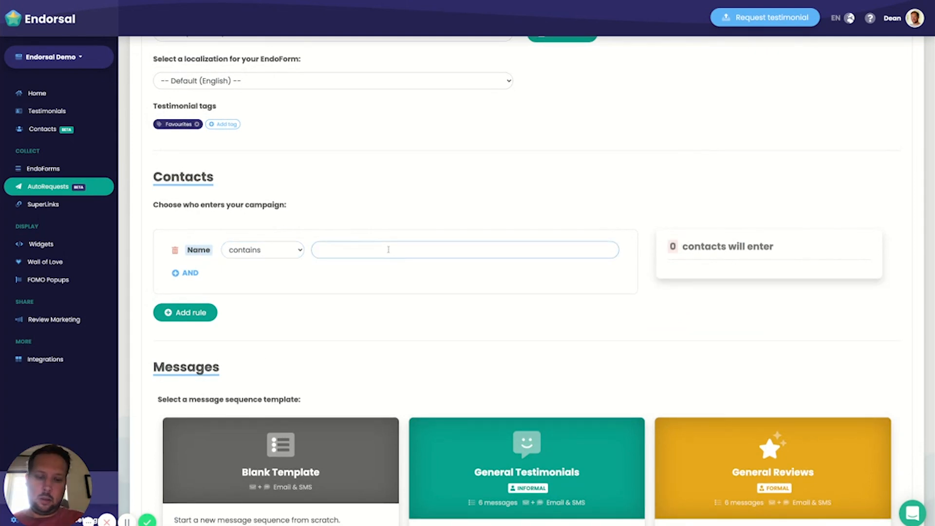
{"action": "type", "text": "Dw"}
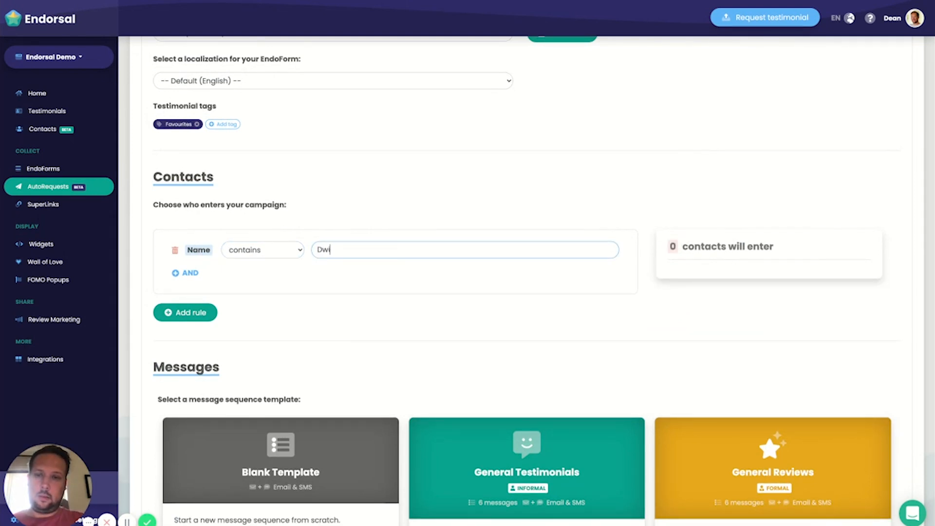
{"action": "type", "text": "ight"}
{"action": "left_click", "coordinate": [460, 292]}
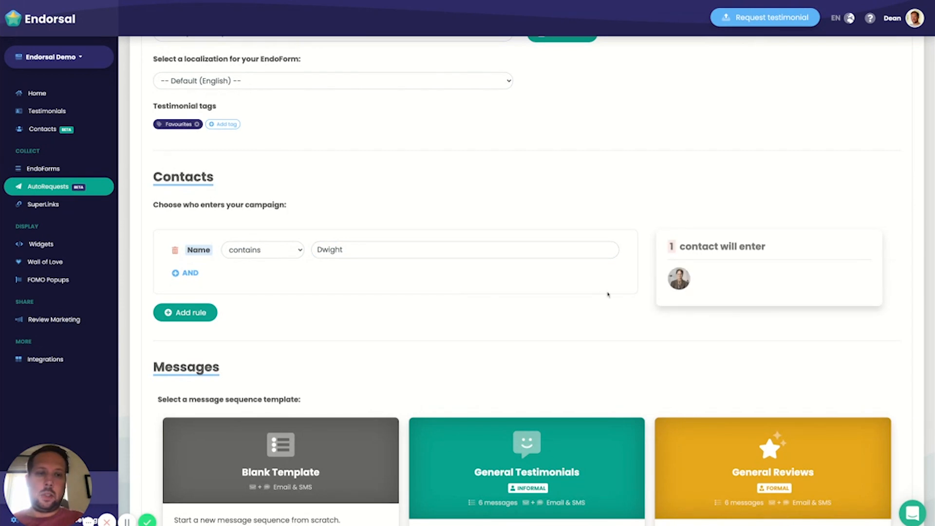
Step: Remove the contact entry rule based on Name from the campaign
{"action": "mouse_move", "coordinate": [684, 286]}
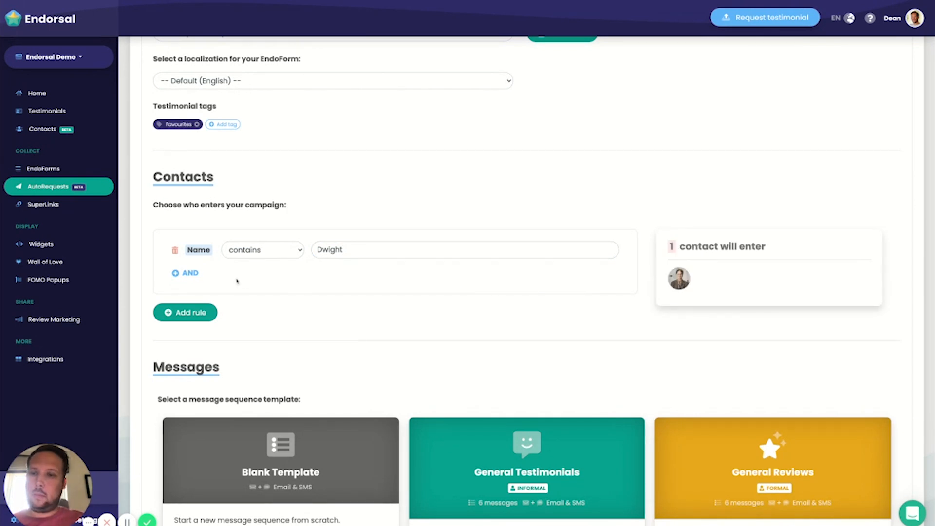
{"action": "left_click", "coordinate": [175, 250]}
Step: Try a contact entry rule where the custom attribute Female equals true, switch it to Does not equal, and remove that rule
{"action": "left_click", "coordinate": [192, 239]}
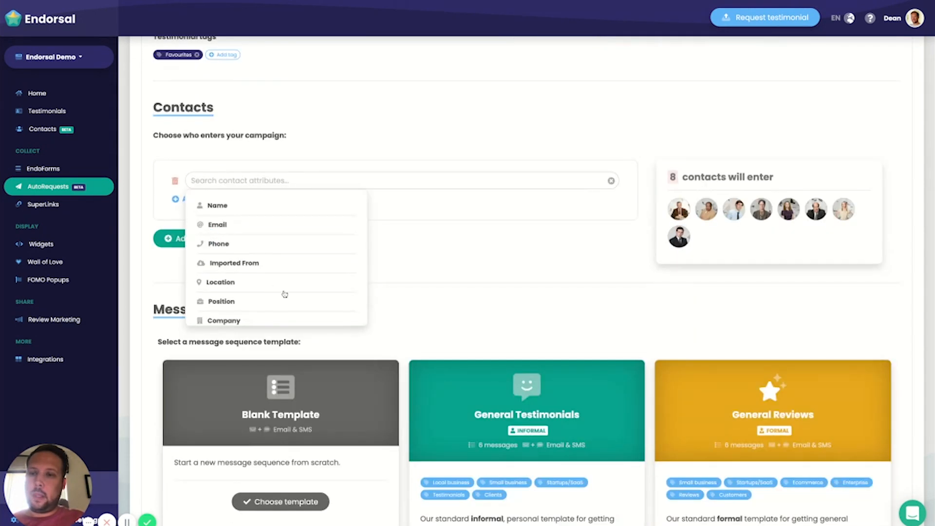
{"action": "scroll", "coordinate": [284, 295], "scroll_direction": "down", "scroll_amount": 3}
{"action": "scroll", "coordinate": [265, 246], "scroll_direction": "down", "scroll_amount": 3}
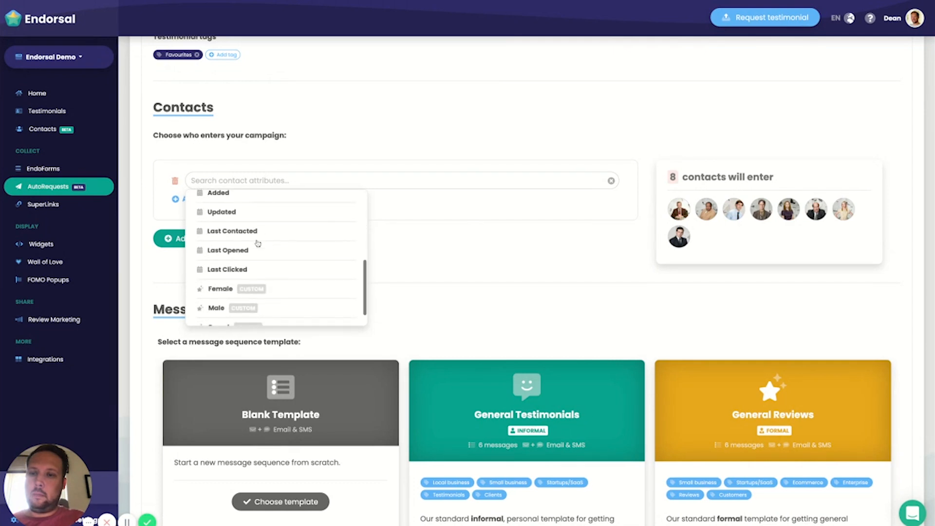
{"action": "scroll", "coordinate": [227, 214], "scroll_direction": "up", "scroll_amount": 1}
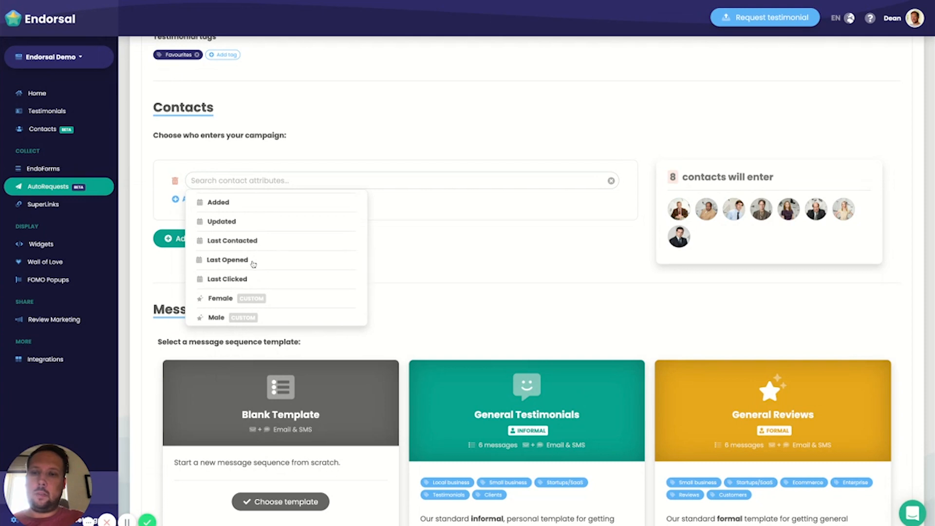
{"action": "scroll", "coordinate": [272, 286], "scroll_direction": "down", "scroll_amount": 3}
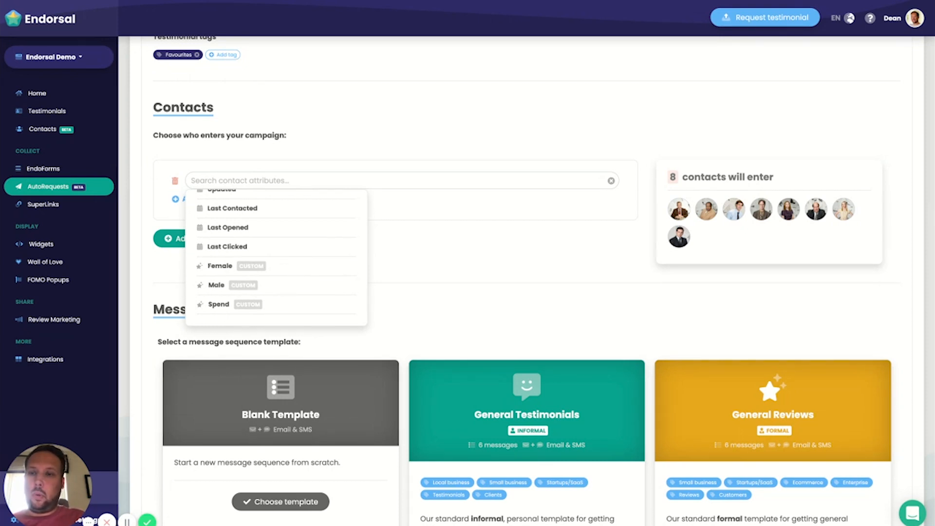
{"action": "left_click", "coordinate": [227, 267]}
{"action": "key", "text": "Tab"}
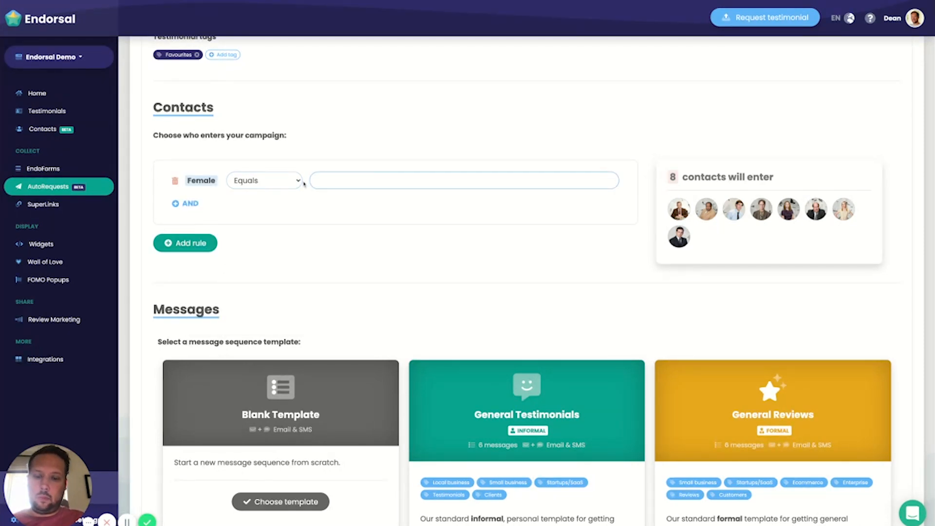
{"action": "type", "text": "true"}
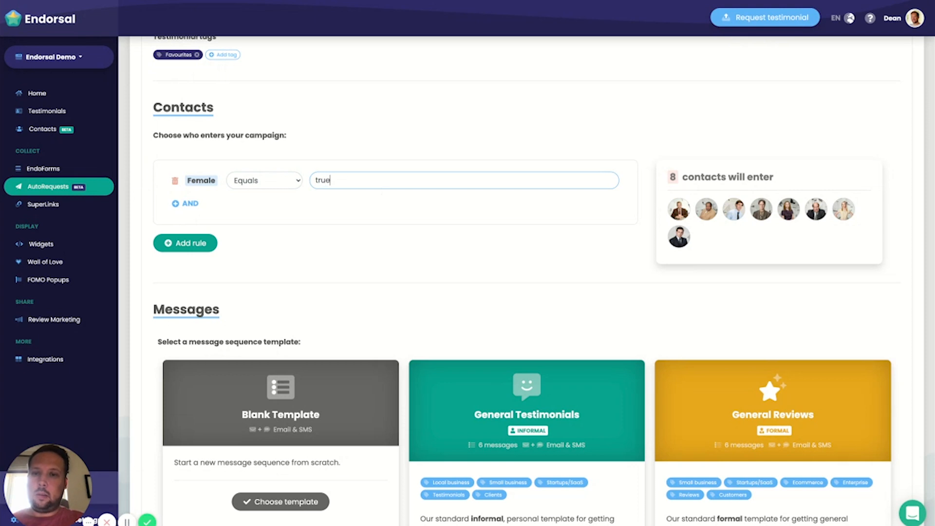
{"action": "left_click", "coordinate": [407, 211]}
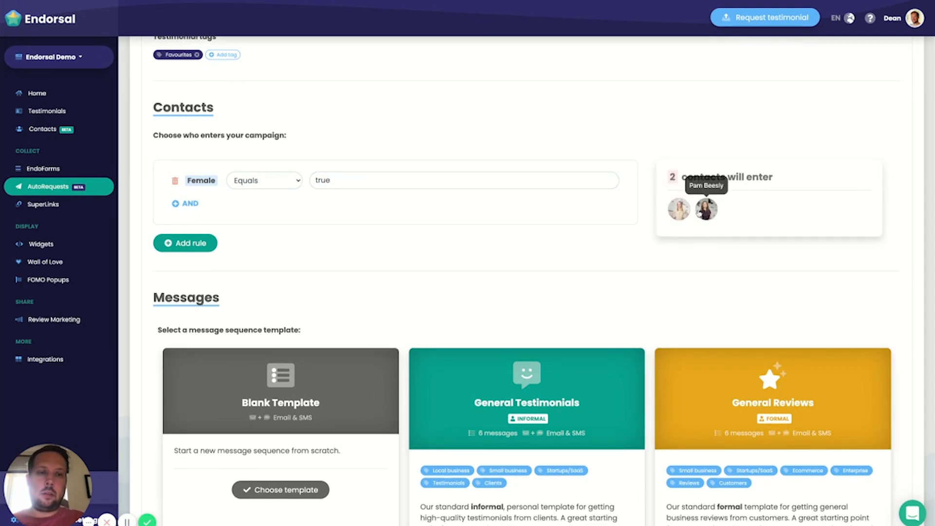
{"action": "left_click", "coordinate": [246, 185]}
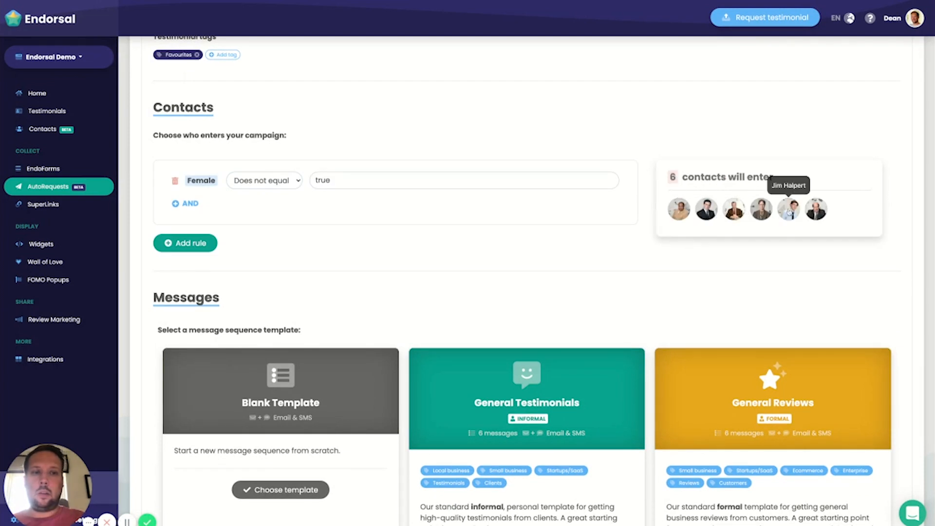
{"action": "left_click", "coordinate": [175, 182]}
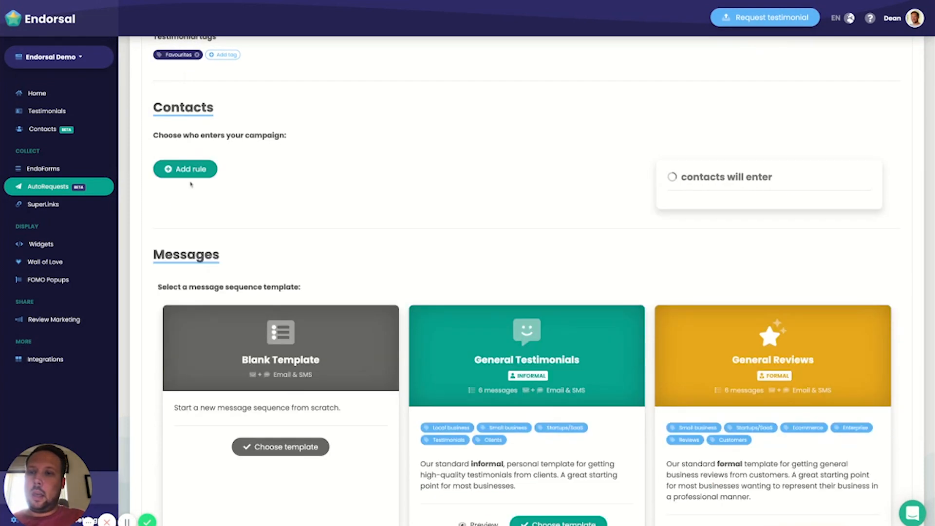
Step: Add a contact entry rule where the custom attribute Spend is greater than 500
{"action": "left_click", "coordinate": [187, 167]}
{"action": "scroll", "coordinate": [273, 230], "scroll_direction": "down", "scroll_amount": 1}
{"action": "scroll", "coordinate": [272, 230], "scroll_direction": "down", "scroll_amount": 3}
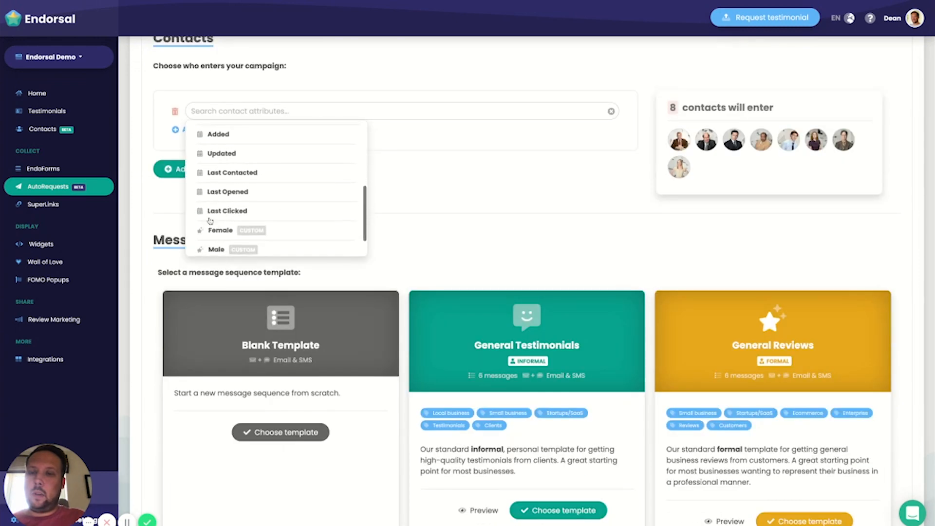
{"action": "scroll", "coordinate": [297, 202], "scroll_direction": "down", "scroll_amount": 1}
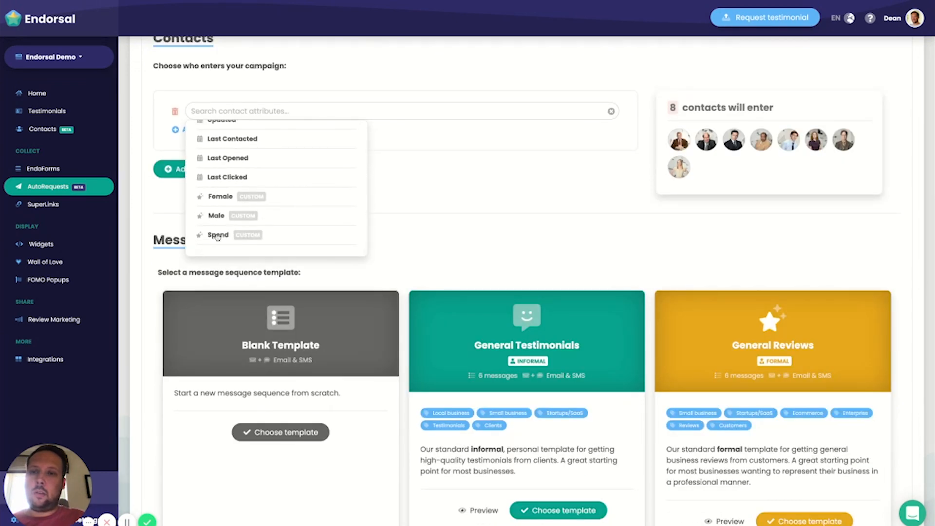
{"action": "left_click", "coordinate": [217, 234]}
{"action": "scroll", "coordinate": [487, 168], "scroll_direction": "up", "scroll_amount": 2}
{"action": "left_click", "coordinate": [317, 181]}
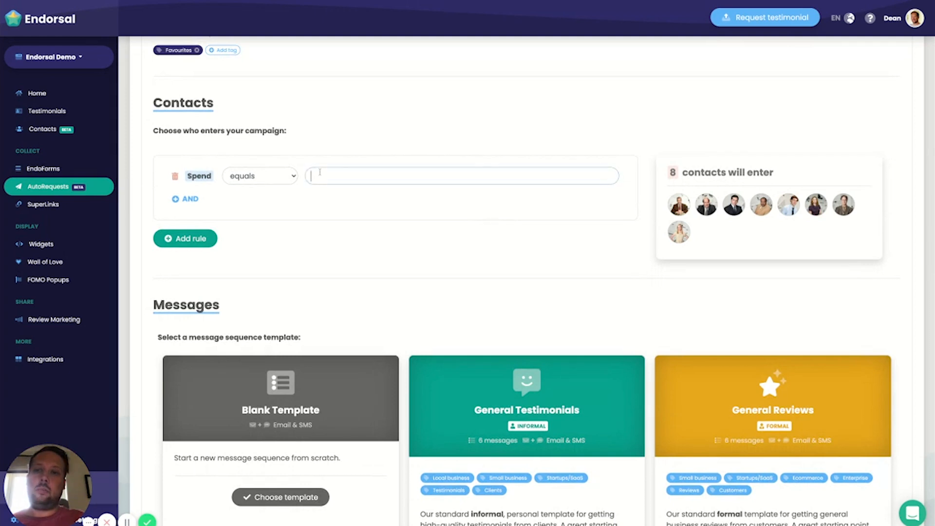
{"action": "type", "text": "500"}
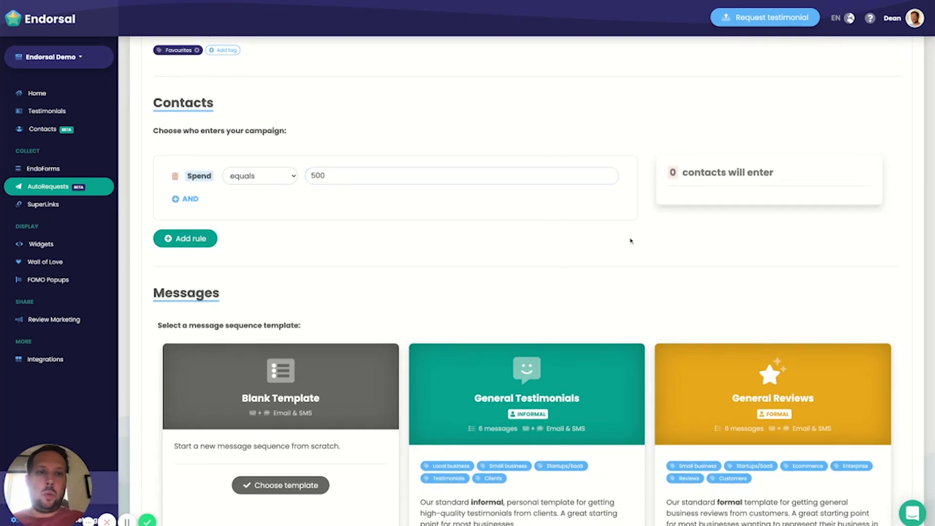
{"action": "left_click", "coordinate": [233, 177]}
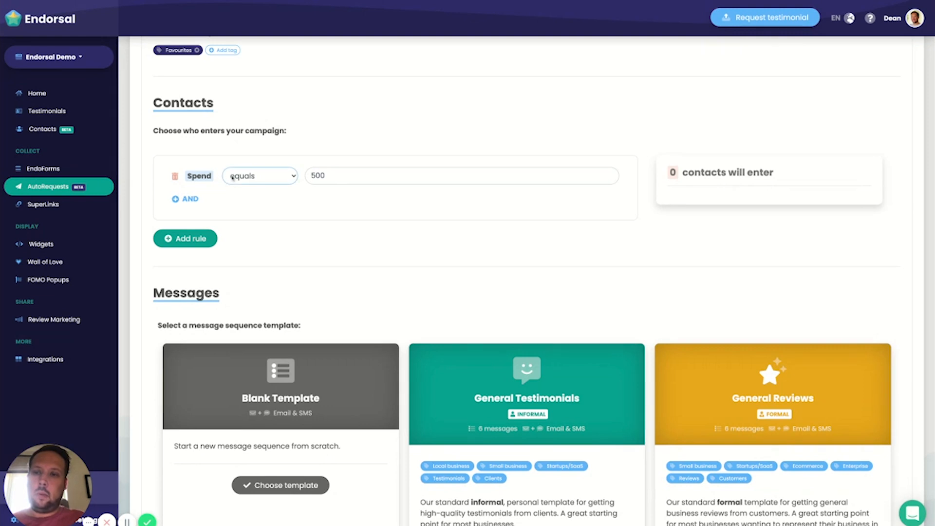
{"action": "left_click", "coordinate": [331, 199]}
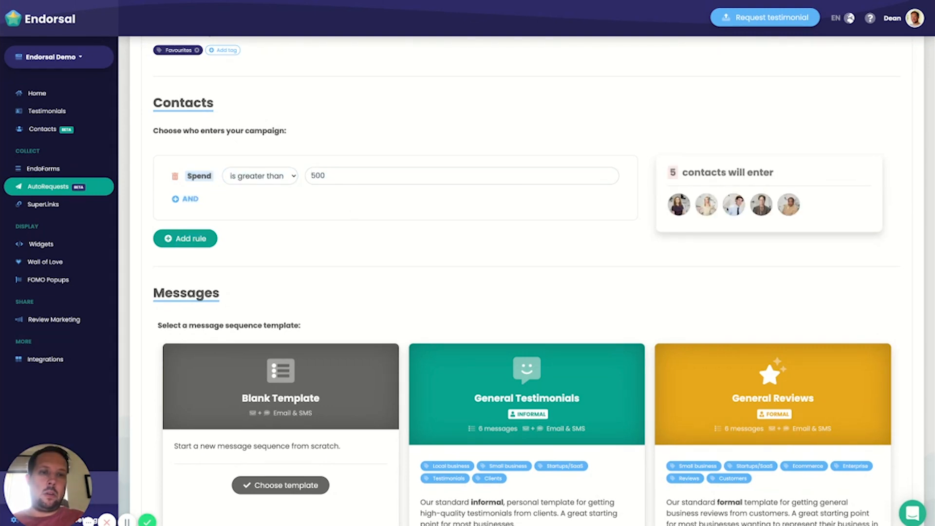
Step: Add an AND condition to the Spend rule where the custom attribute Female equals true
{"action": "scroll", "coordinate": [495, 174], "scroll_direction": "down", "scroll_amount": 2}
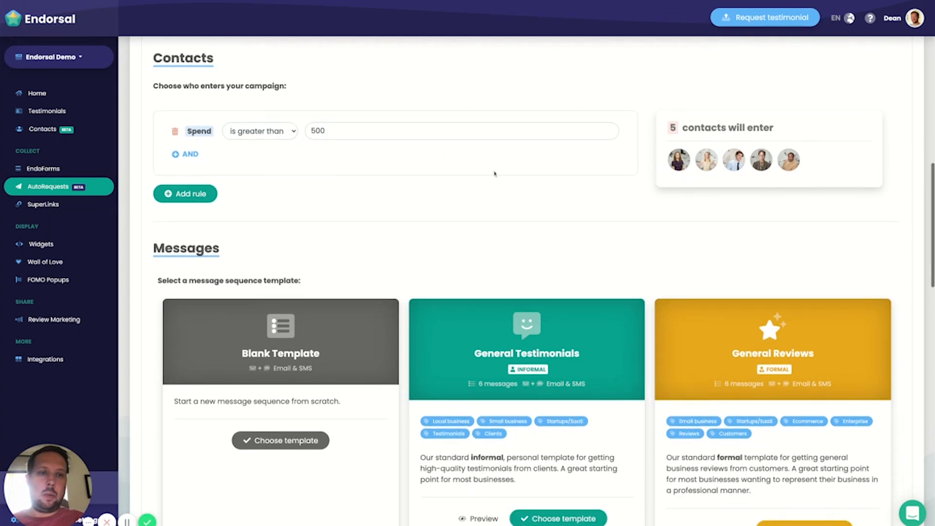
{"action": "scroll", "coordinate": [418, 142], "scroll_direction": "up", "scroll_amount": 2}
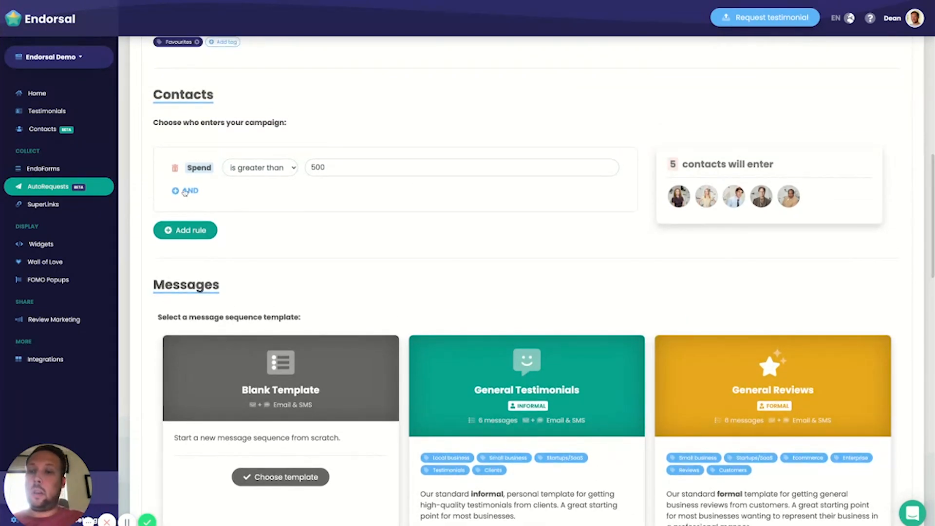
{"action": "left_click", "coordinate": [186, 190]}
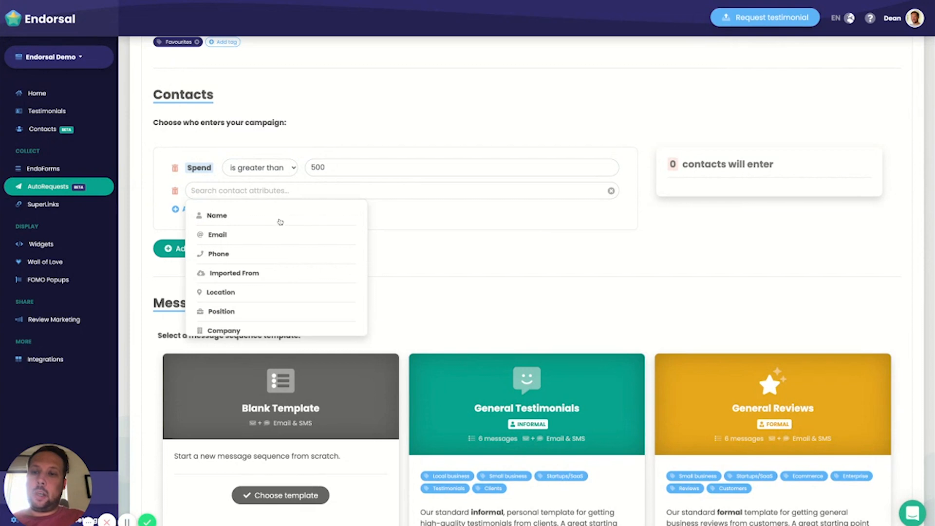
{"action": "scroll", "coordinate": [274, 263], "scroll_direction": "down", "scroll_amount": 5}
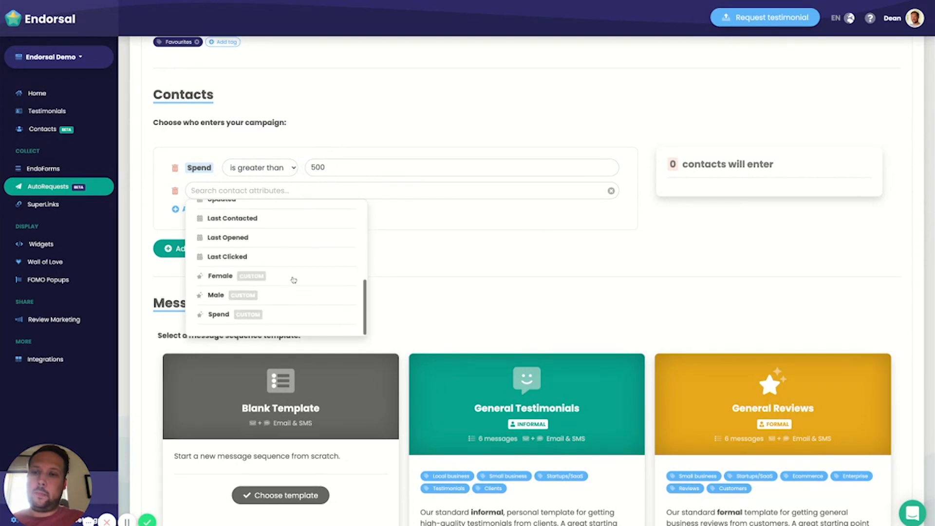
{"action": "scroll", "coordinate": [290, 268], "scroll_direction": "down", "scroll_amount": 1}
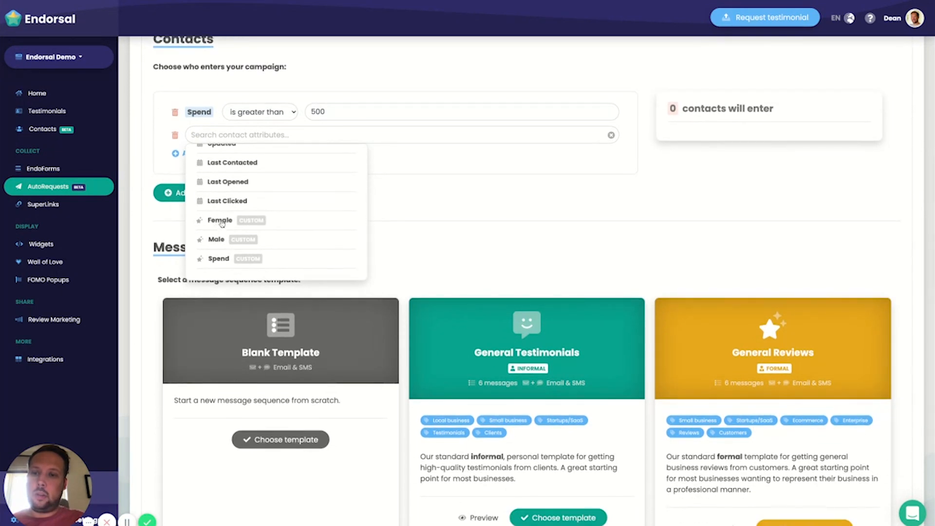
{"action": "left_click", "coordinate": [219, 222]}
{"action": "type", "text": "tru"}
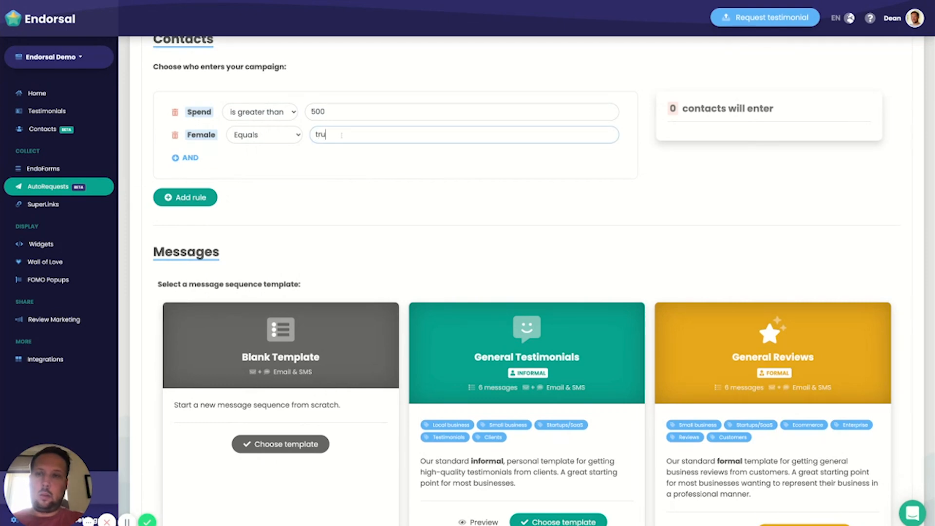
{"action": "type", "text": "e"}
{"action": "left_click", "coordinate": [407, 169]}
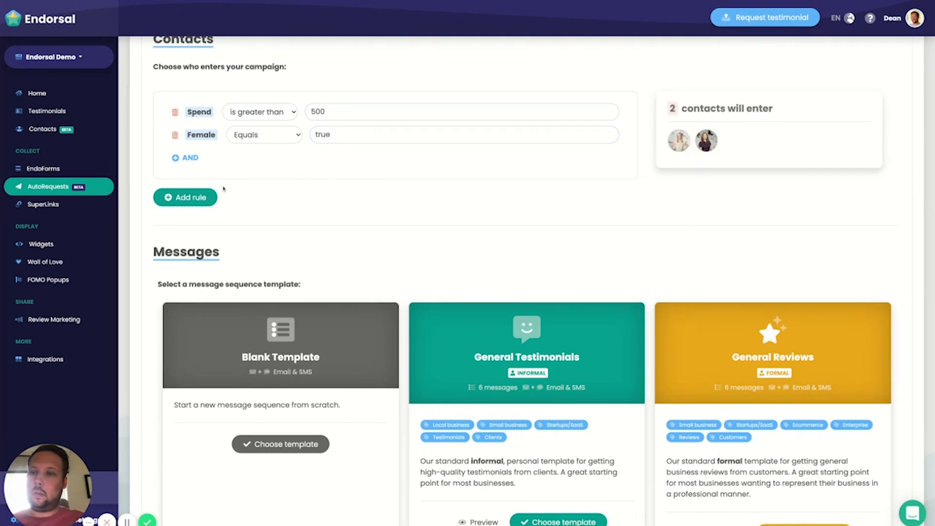
Step: Add an alternative OR rule where Name contains the additional contact's first name
{"action": "left_click", "coordinate": [190, 199]}
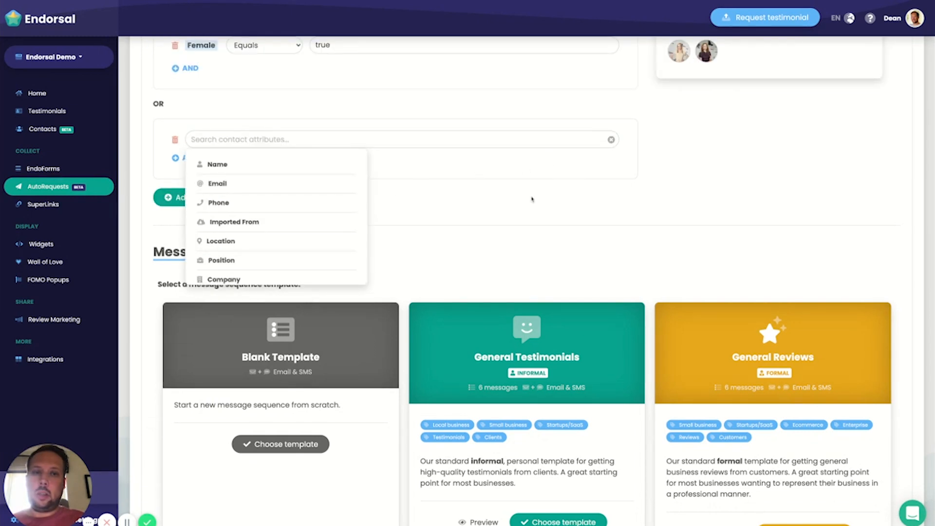
{"action": "scroll", "coordinate": [534, 193], "scroll_direction": "up", "scroll_amount": 1}
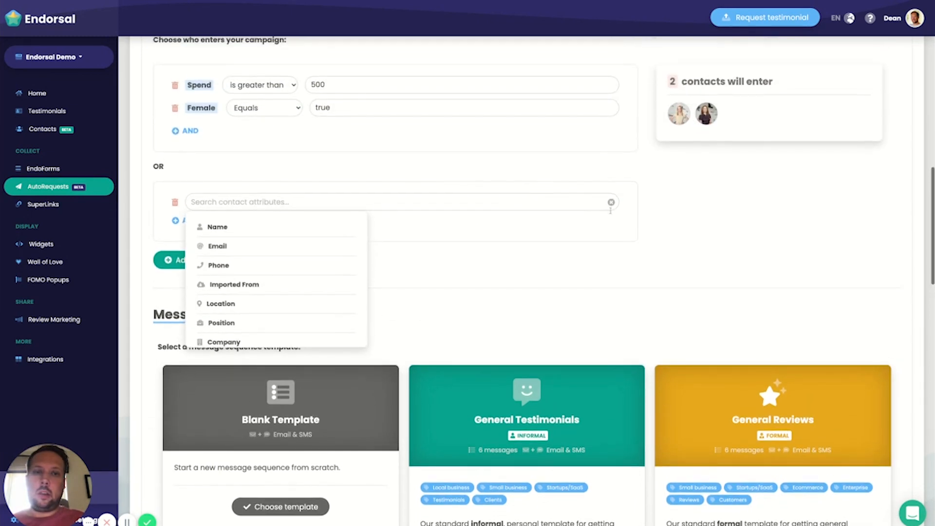
{"action": "left_click", "coordinate": [253, 229]}
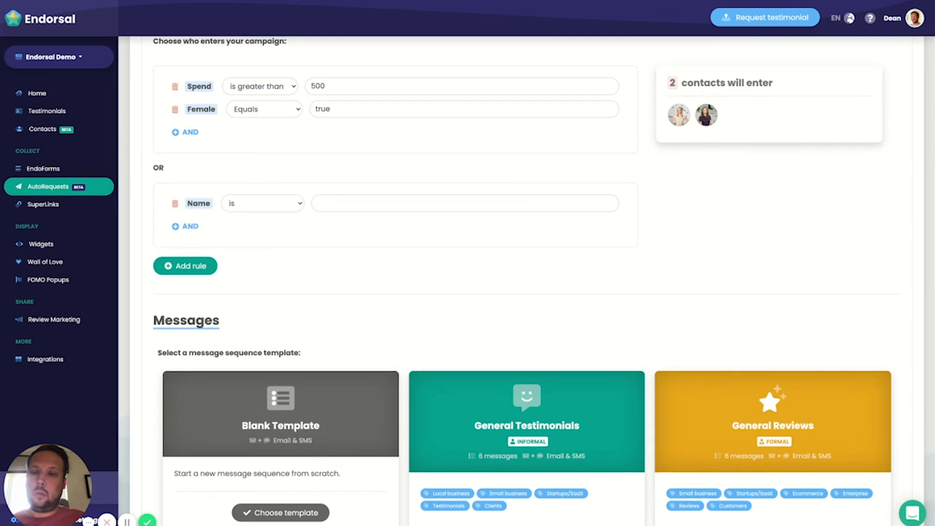
{"action": "left_click", "coordinate": [366, 203]}
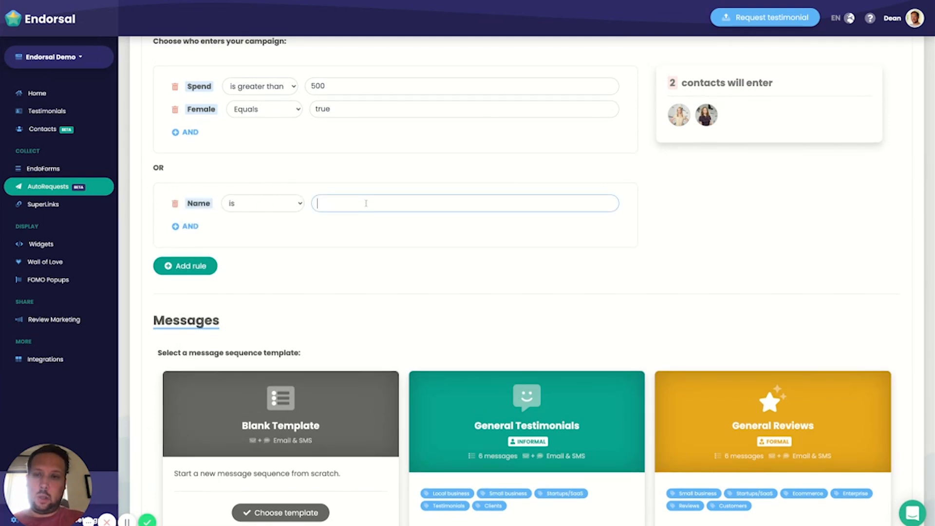
{"action": "type", "text": "Michae"}
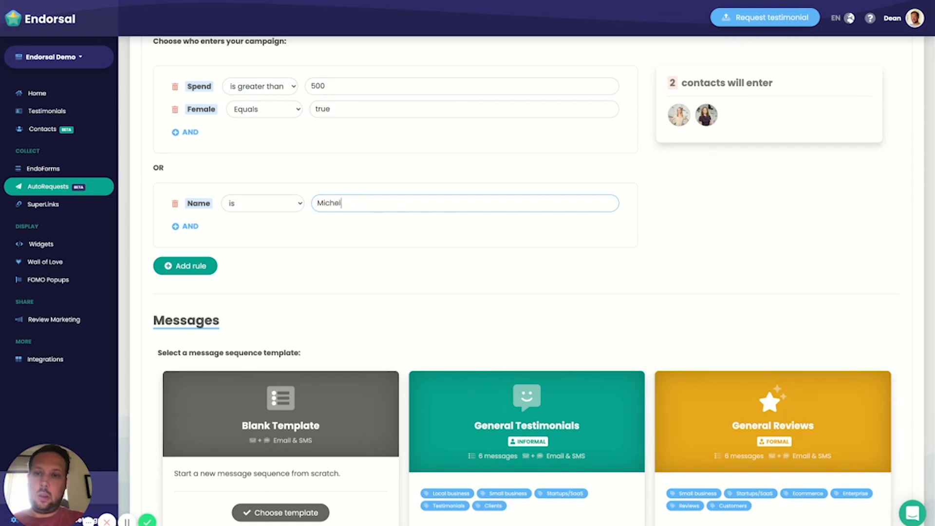
{"action": "key", "text": "BackSpace"}
{"action": "key", "text": "BackSpace"}
{"action": "type", "text": "ake"}
{"action": "key", "text": "BackSpace"}
{"action": "key", "text": "BackSpace"}
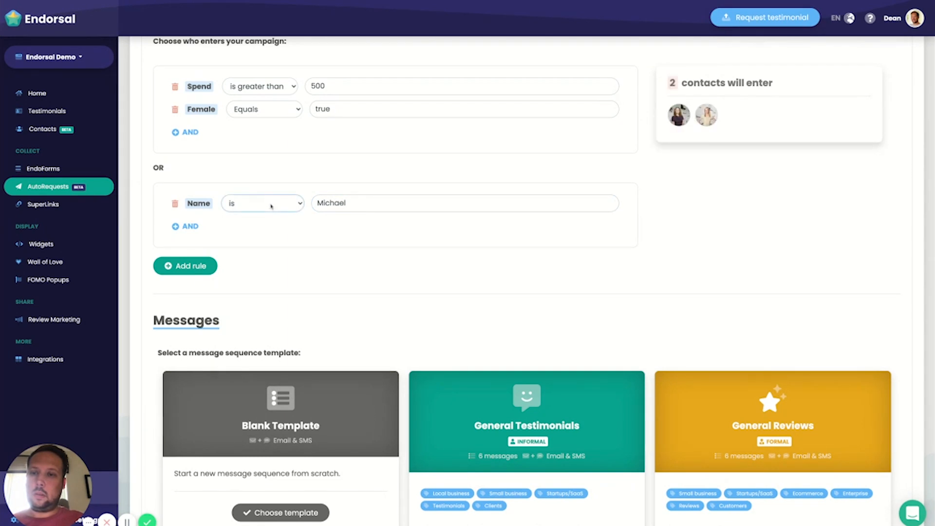
{"action": "left_click", "coordinate": [272, 228]}
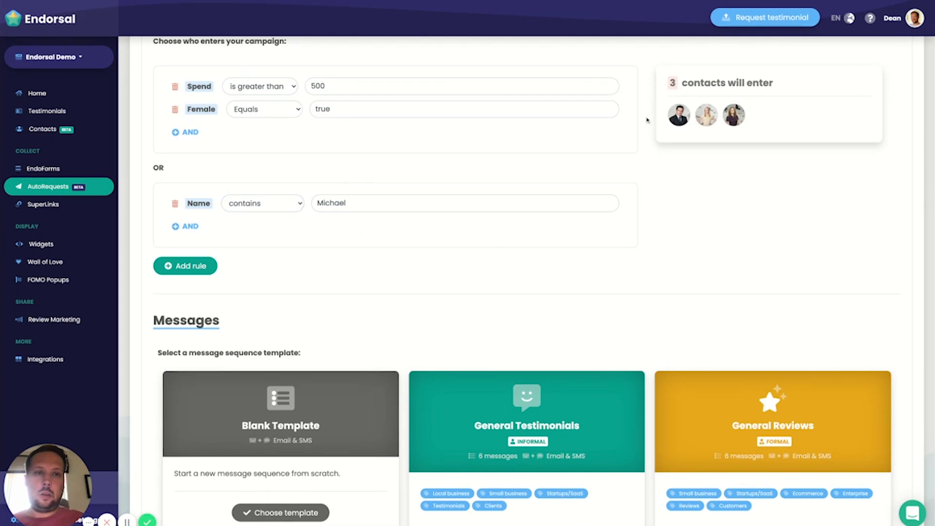
Step: Browse the message sequence templates and choose the General Testimonials template for the campaign
{"action": "scroll", "coordinate": [459, 244], "scroll_direction": "down", "scroll_amount": 3}
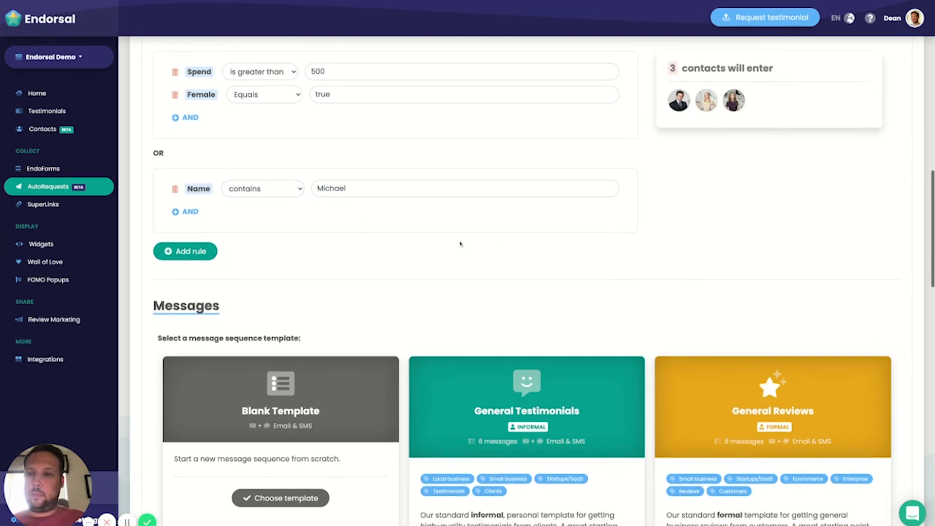
{"action": "scroll", "coordinate": [331, 277], "scroll_direction": "down", "scroll_amount": 2}
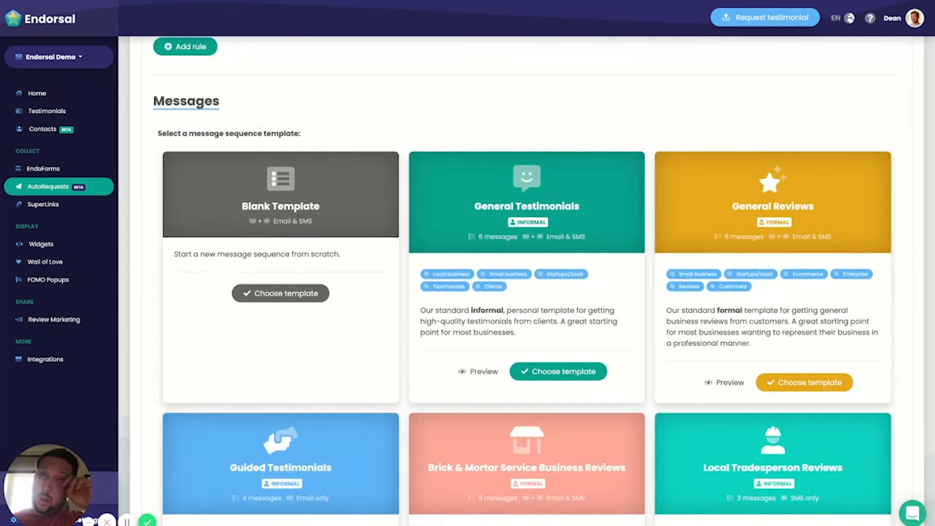
{"action": "scroll", "coordinate": [429, 89], "scroll_direction": "down", "scroll_amount": 1}
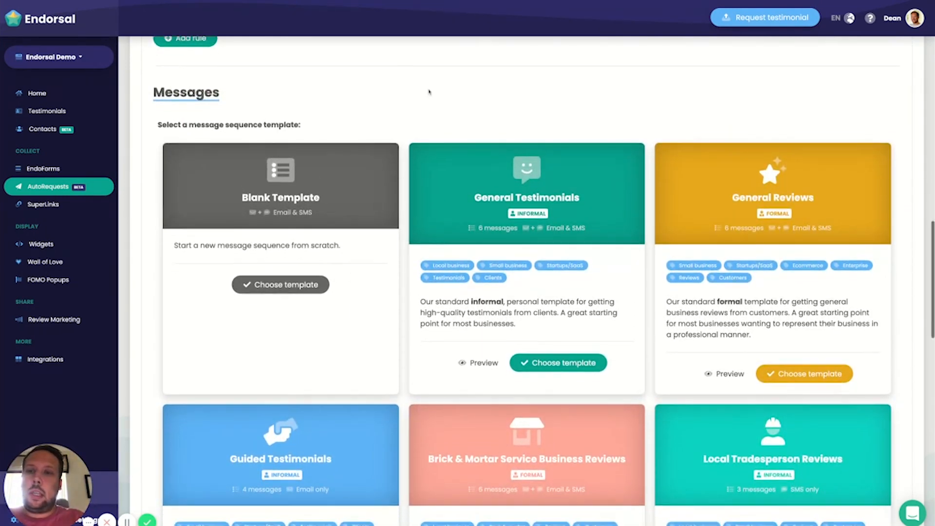
{"action": "scroll", "coordinate": [536, 195], "scroll_direction": "down", "scroll_amount": 1}
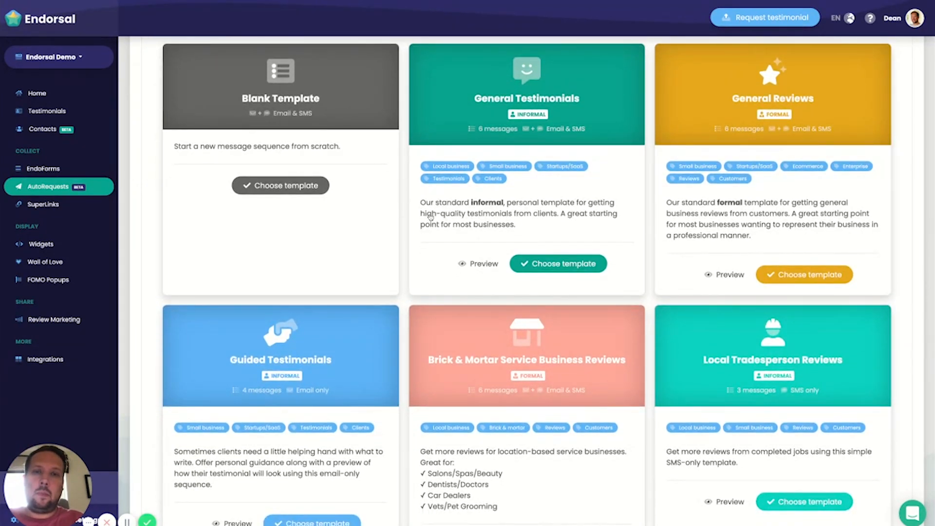
{"action": "scroll", "coordinate": [629, 297], "scroll_direction": "down", "scroll_amount": 4}
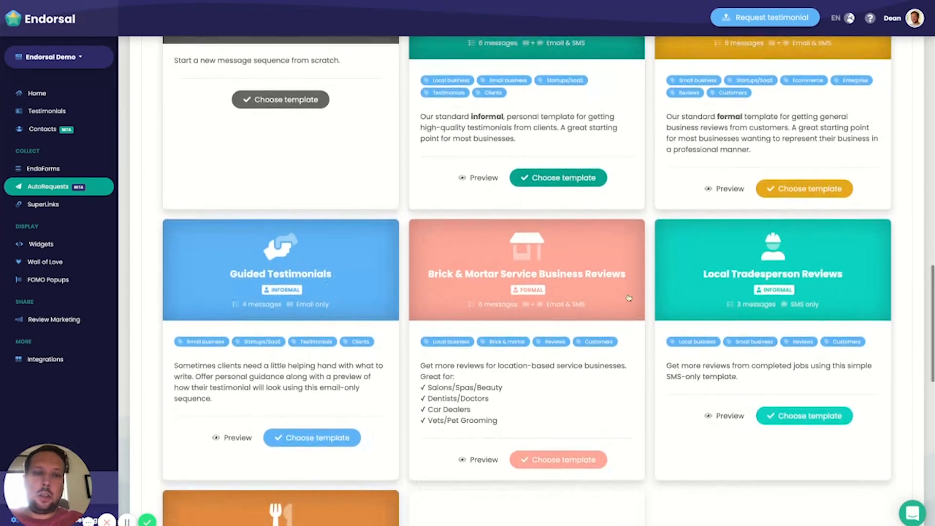
{"action": "scroll", "coordinate": [629, 297], "scroll_direction": "up", "scroll_amount": 5}
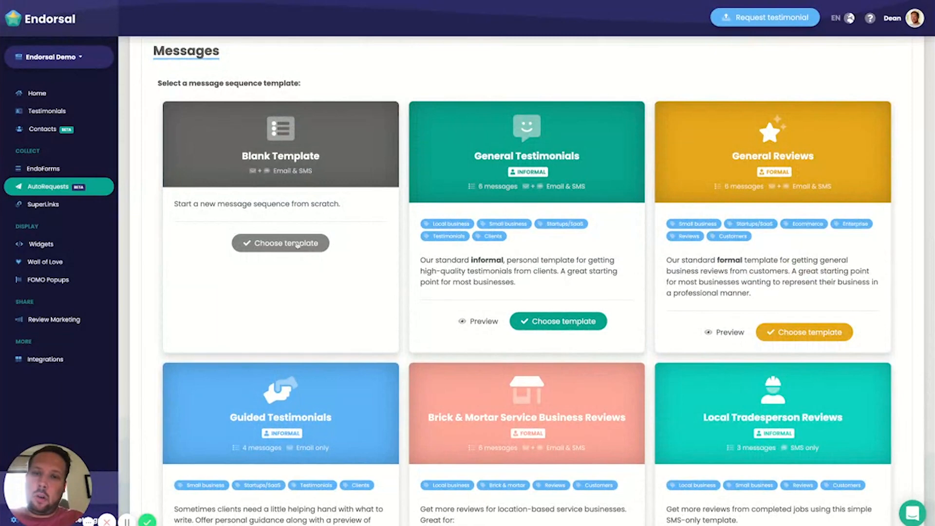
{"action": "scroll", "coordinate": [490, 242], "scroll_direction": "down", "scroll_amount": 1}
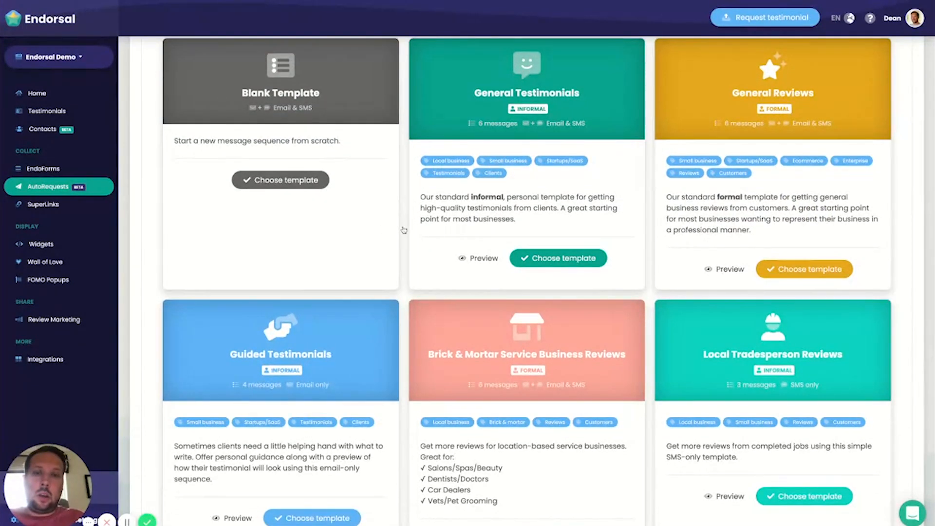
{"action": "left_click", "coordinate": [565, 258]}
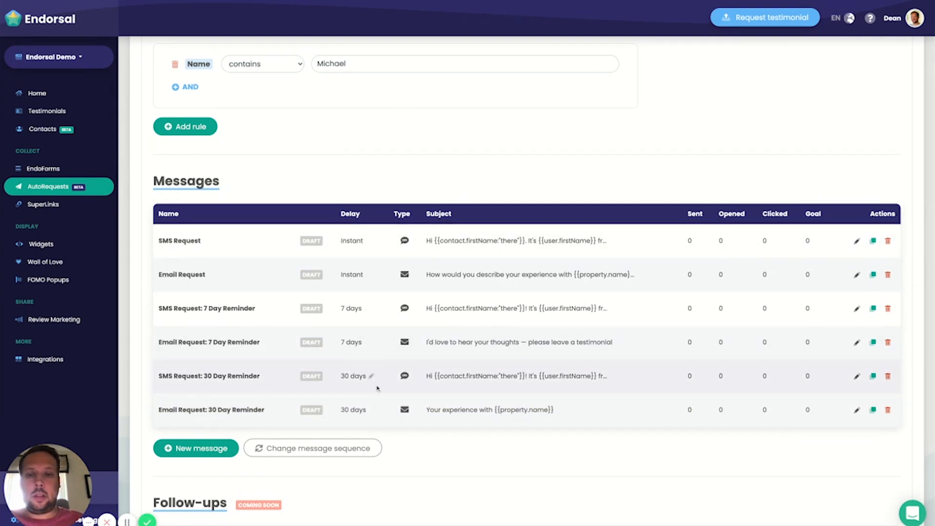
Step: Change the campaign's message sequence to the General Reviews template
{"action": "scroll", "coordinate": [510, 370], "scroll_direction": "down", "scroll_amount": 1}
{"action": "scroll", "coordinate": [511, 363], "scroll_direction": "down", "scroll_amount": 1}
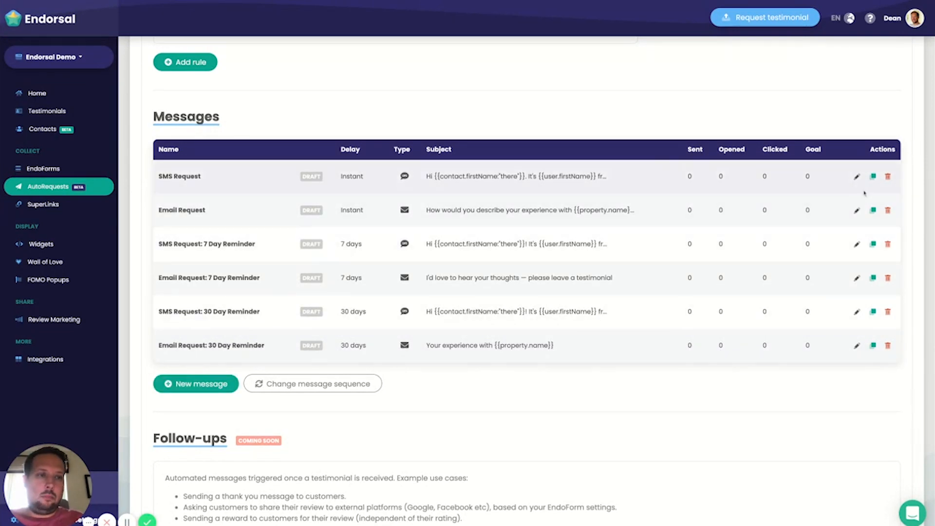
{"action": "left_click", "coordinate": [293, 389]}
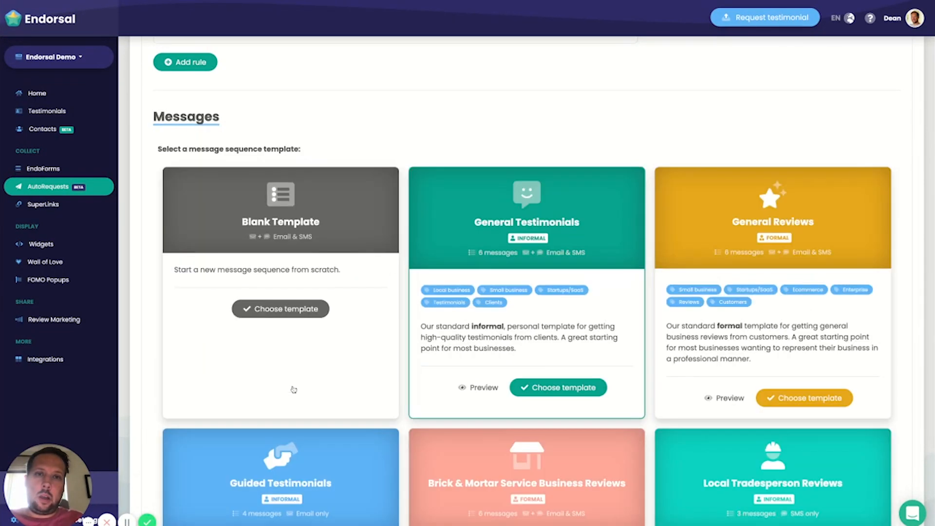
{"action": "left_click", "coordinate": [823, 402]}
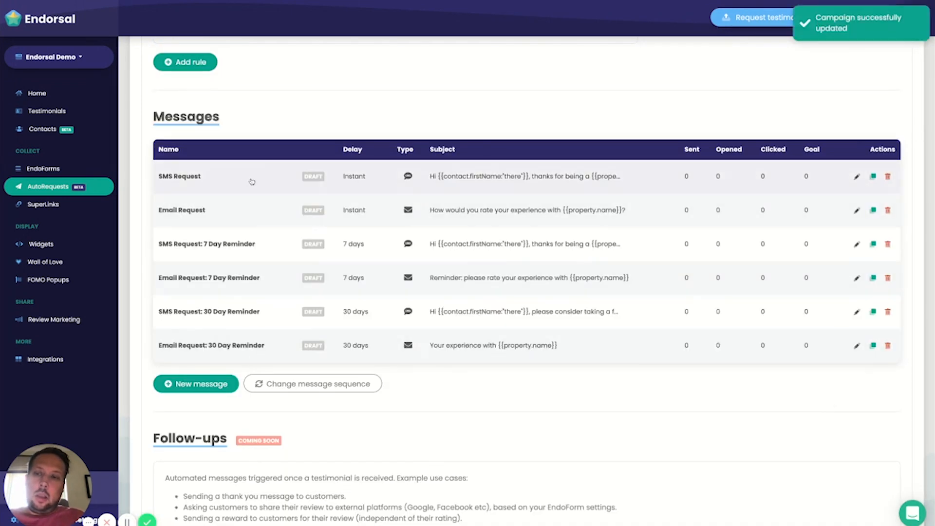
Step: Open the SMS Request message for editing and look through the variables that can be inserted into its text
{"action": "left_click", "coordinate": [858, 178]}
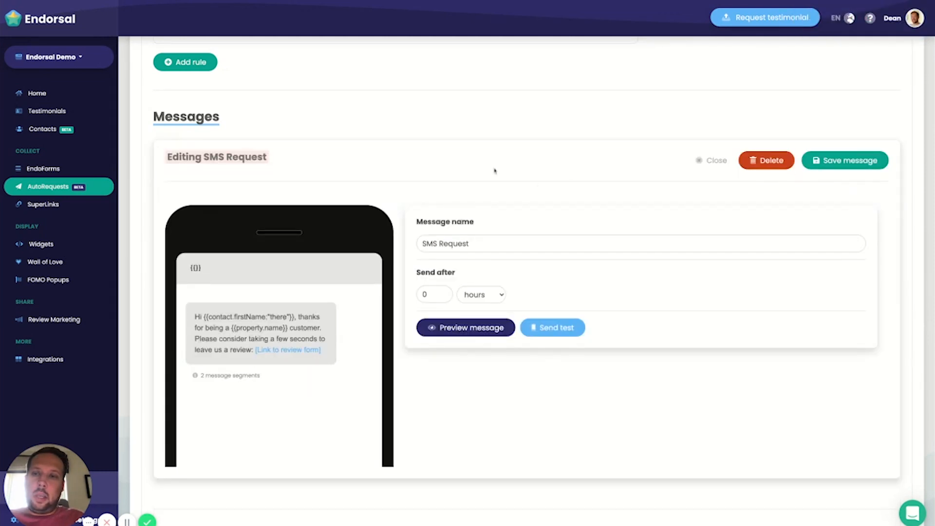
{"action": "scroll", "coordinate": [511, 176], "scroll_direction": "down", "scroll_amount": 1}
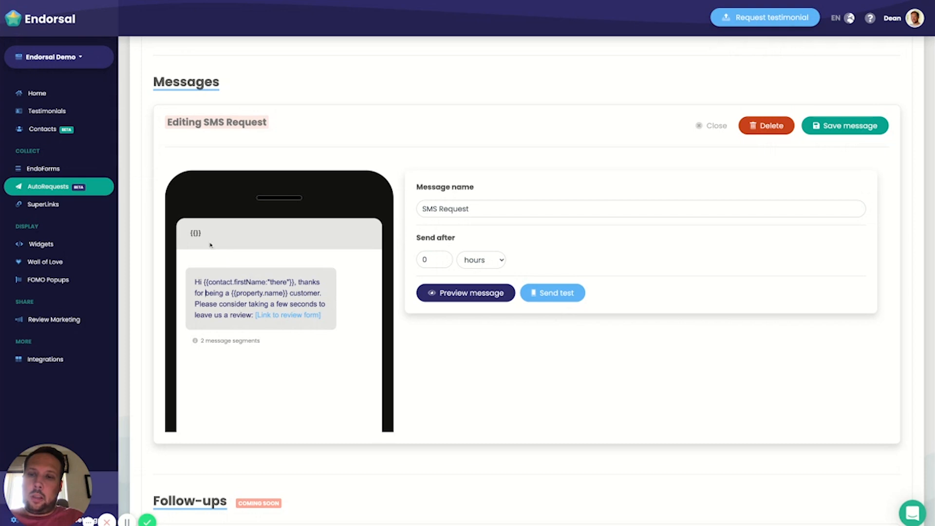
{"action": "left_click", "coordinate": [196, 233]}
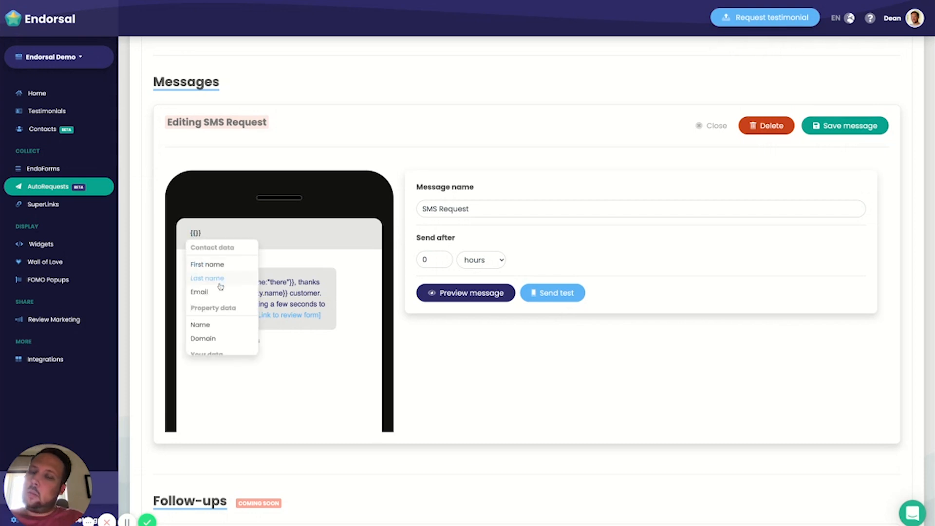
{"action": "scroll", "coordinate": [220, 287], "scroll_direction": "down", "scroll_amount": 3}
{"action": "scroll", "coordinate": [214, 278], "scroll_direction": "up", "scroll_amount": 3}
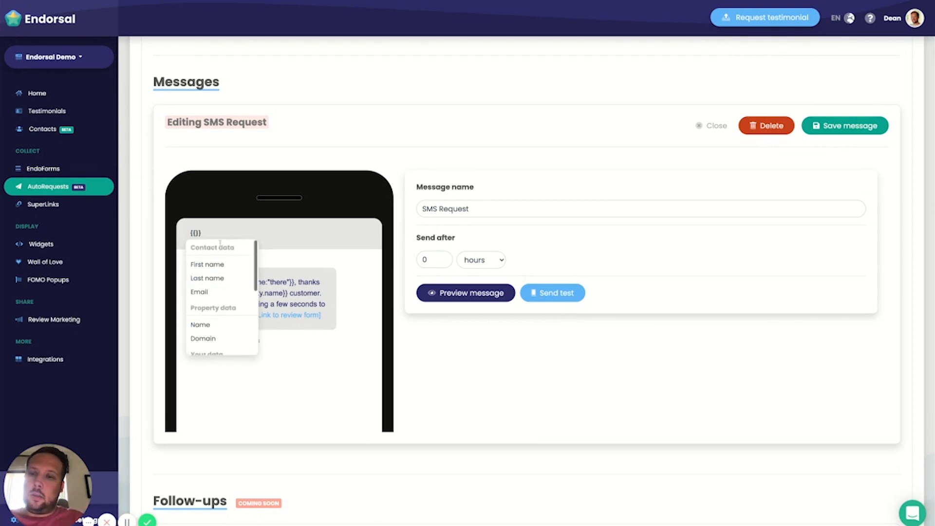
{"action": "scroll", "coordinate": [213, 293], "scroll_direction": "down", "scroll_amount": 2}
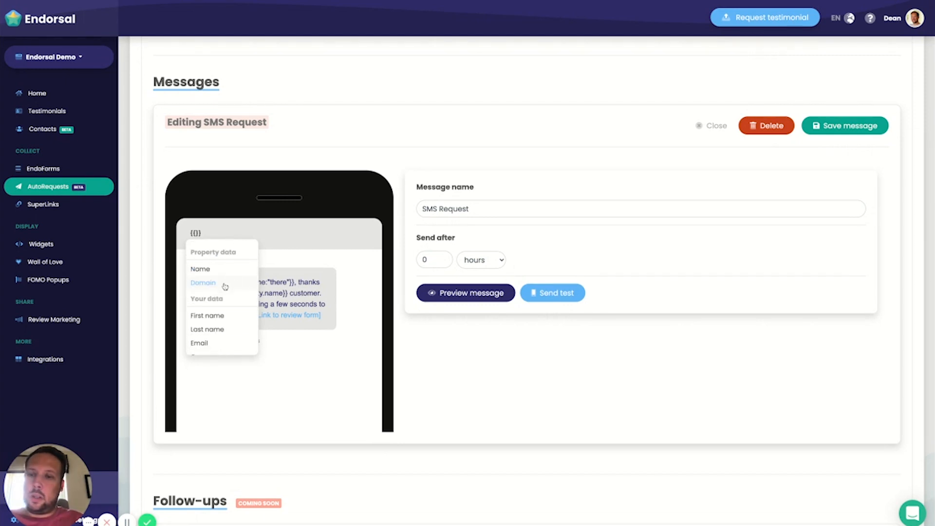
{"action": "scroll", "coordinate": [224, 286], "scroll_direction": "down", "scroll_amount": 1}
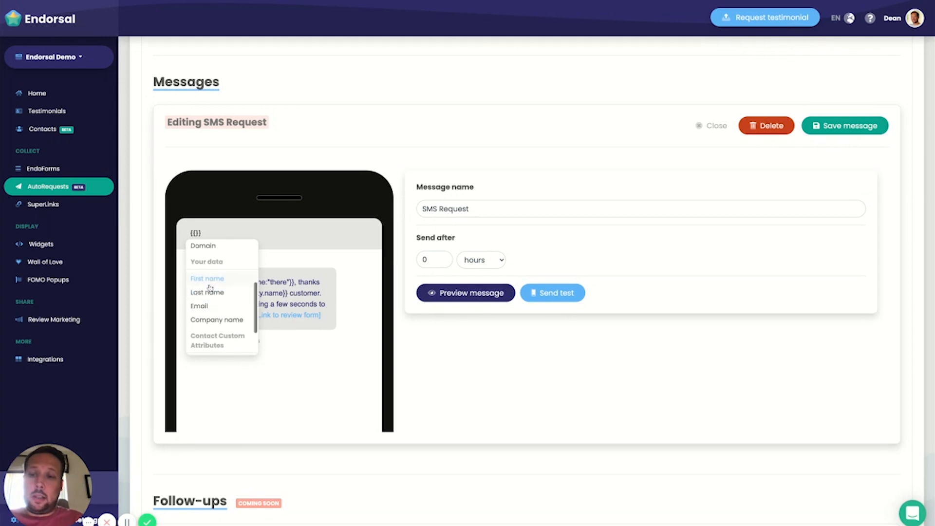
{"action": "key", "text": "Escape"}
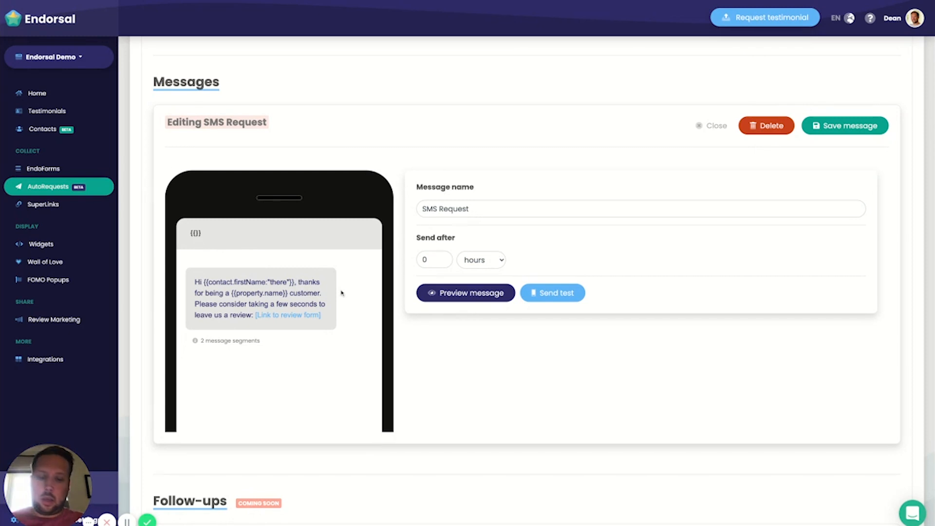
Step: Add "it's" after the greeting in the SMS text, followed by the First name variable from Your data
{"action": "type", "text": "it's"}
{"action": "left_click", "coordinate": [197, 234]}
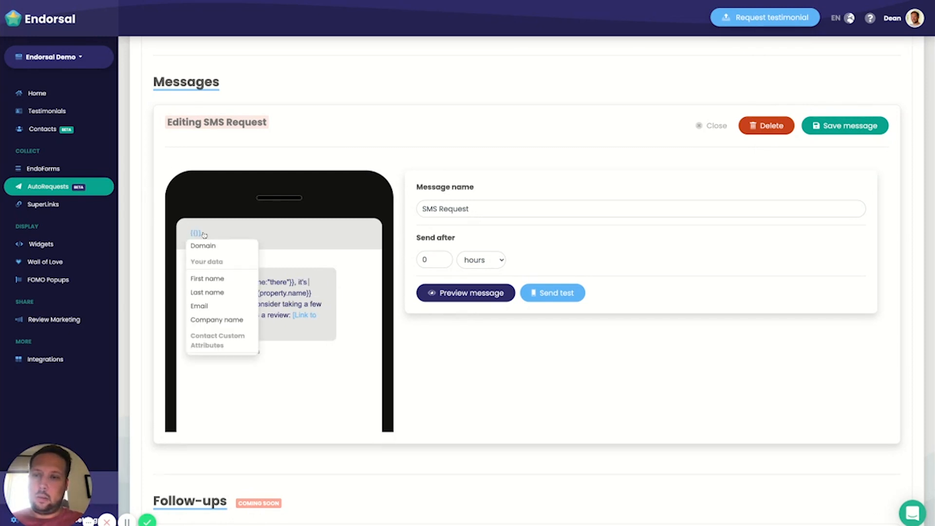
{"action": "scroll", "coordinate": [217, 324], "scroll_direction": "down", "scroll_amount": 1}
{"action": "scroll", "coordinate": [217, 324], "scroll_direction": "up", "scroll_amount": 1}
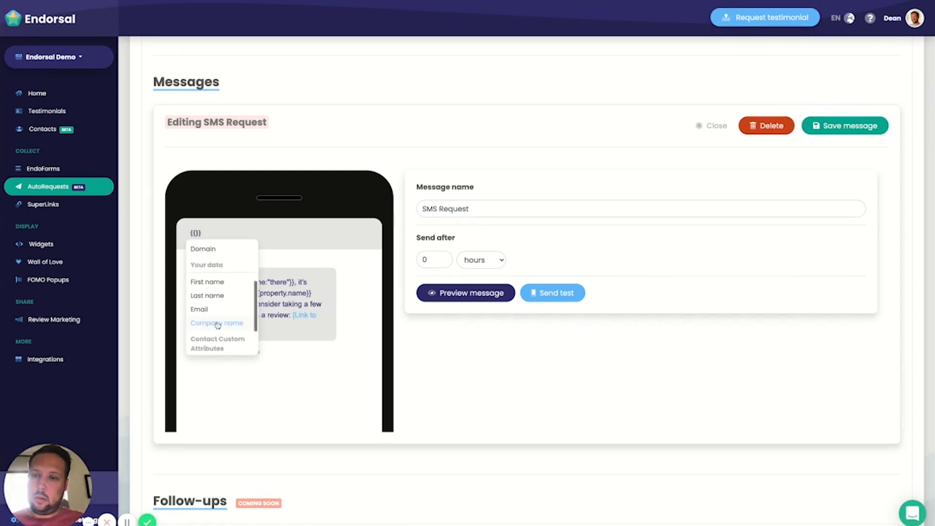
{"action": "left_click", "coordinate": [215, 282]}
{"action": "key", "text": "Escape"}
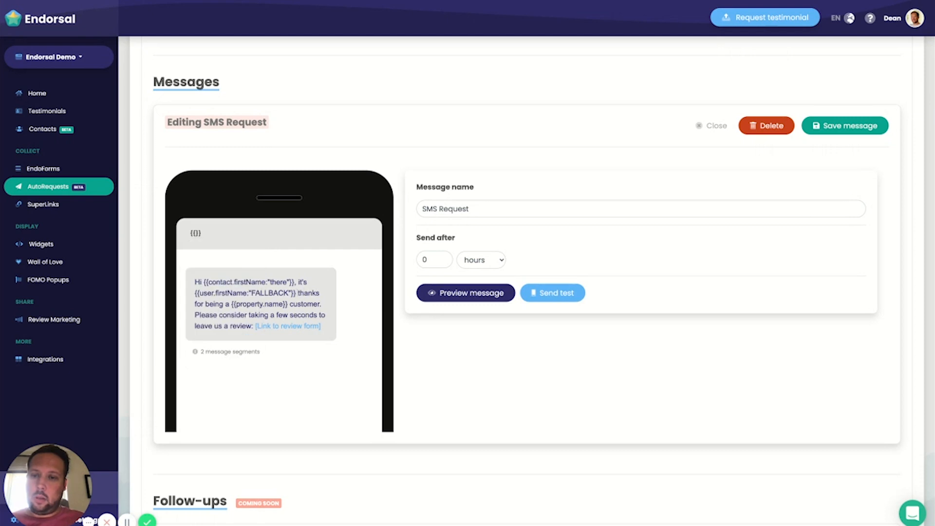
Step: Continue the SMS introduction with "from" and the Name variable from Property data
{"action": "type", "text": "from"}
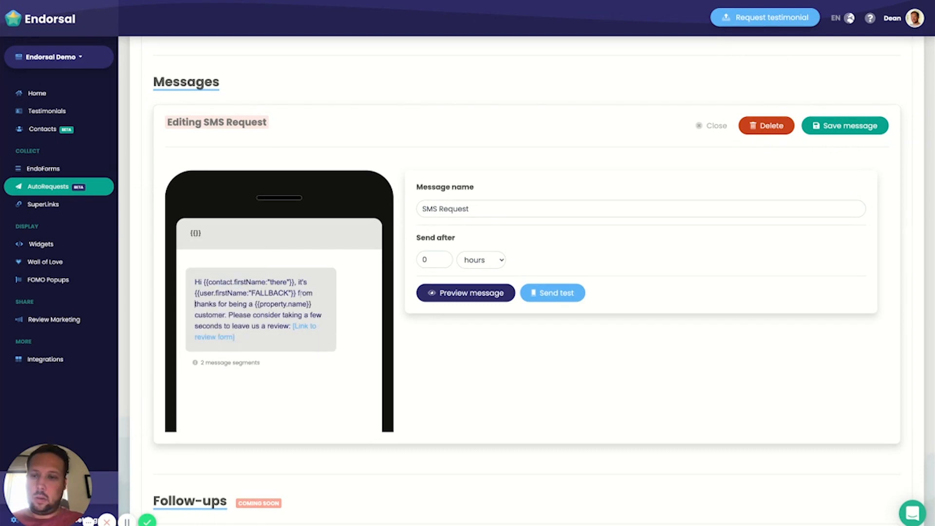
{"action": "left_click", "coordinate": [196, 233]}
{"action": "scroll", "coordinate": [216, 307], "scroll_direction": "down", "scroll_amount": 2}
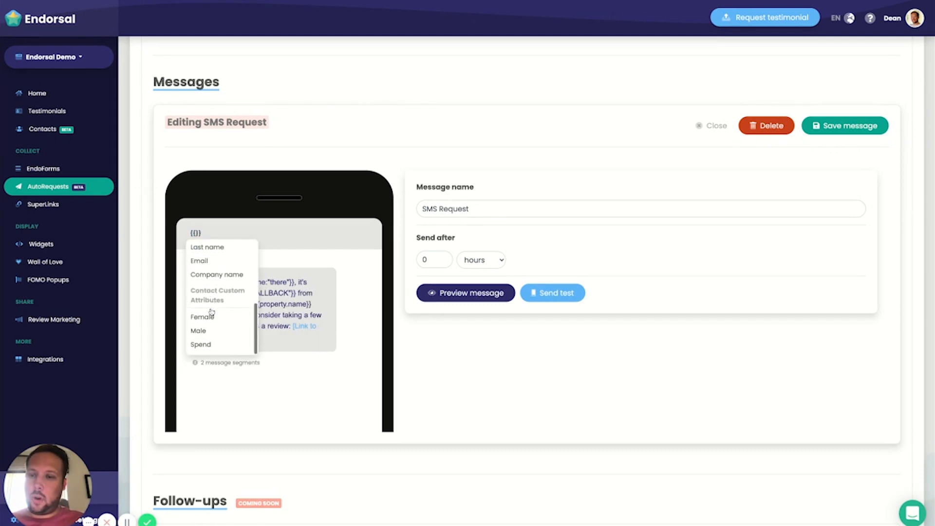
{"action": "scroll", "coordinate": [216, 307], "scroll_direction": "up", "scroll_amount": 1}
{"action": "scroll", "coordinate": [216, 307], "scroll_direction": "down", "scroll_amount": 3}
{"action": "left_click", "coordinate": [209, 309]}
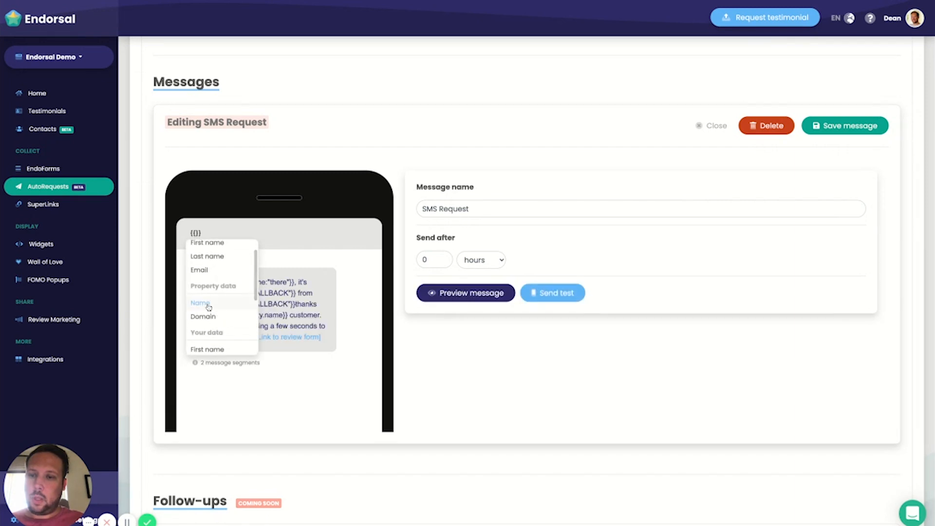
{"action": "key", "text": "Escape"}
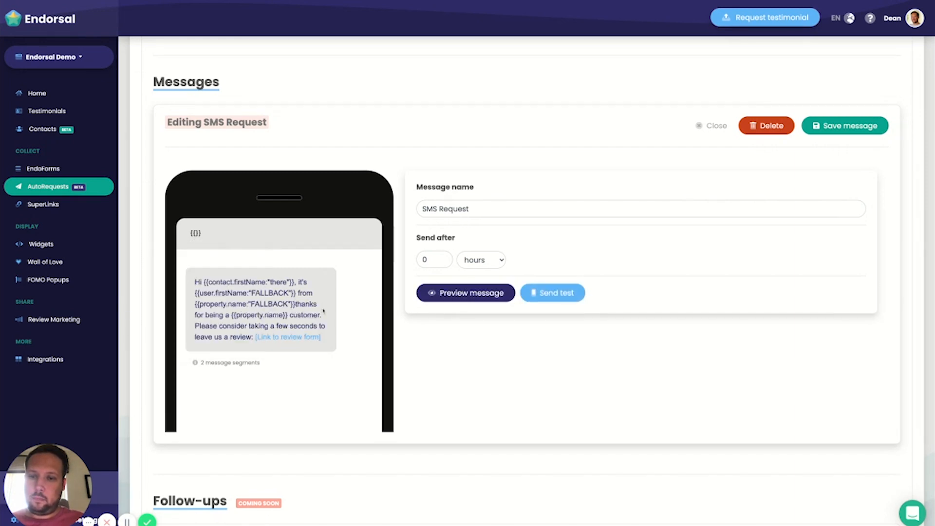
Step: End the SMS introduction with a period and capitalize "Thanks" at the start of the following sentence
{"action": "type", "text": "."}
{"action": "key", "text": "Right"}
{"action": "key", "text": "BackSpace"}
{"action": "type", "text": "T"}
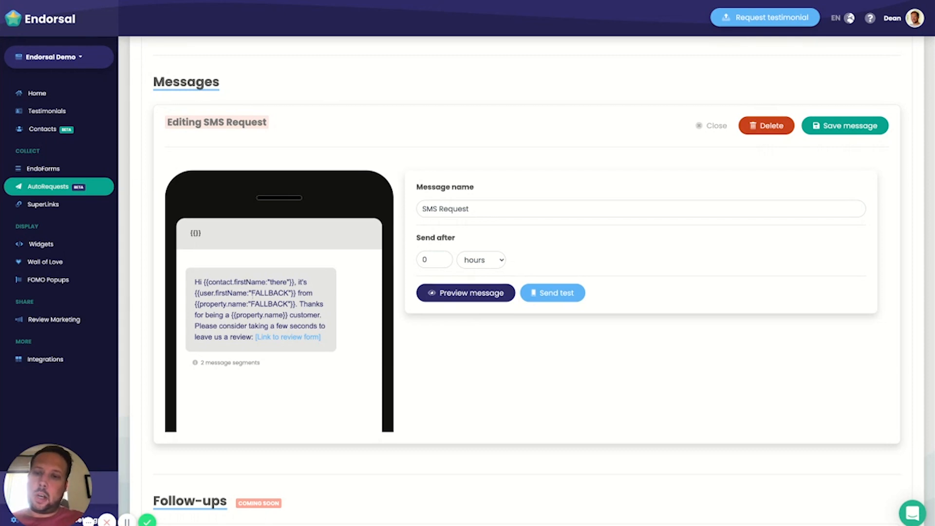
Step: Preview the SMS message for several different contacts and return to the message settings
{"action": "scroll", "coordinate": [240, 287], "scroll_direction": "down", "scroll_amount": 1}
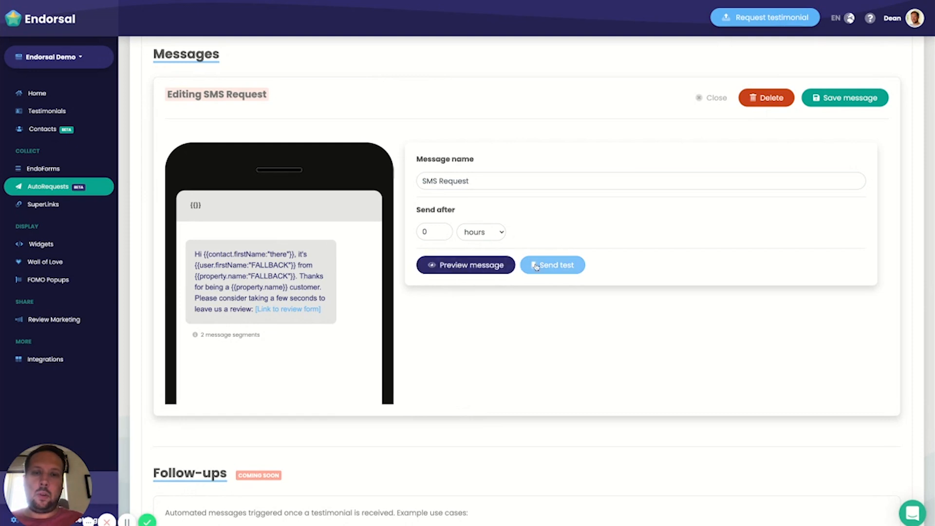
{"action": "left_click", "coordinate": [469, 273]}
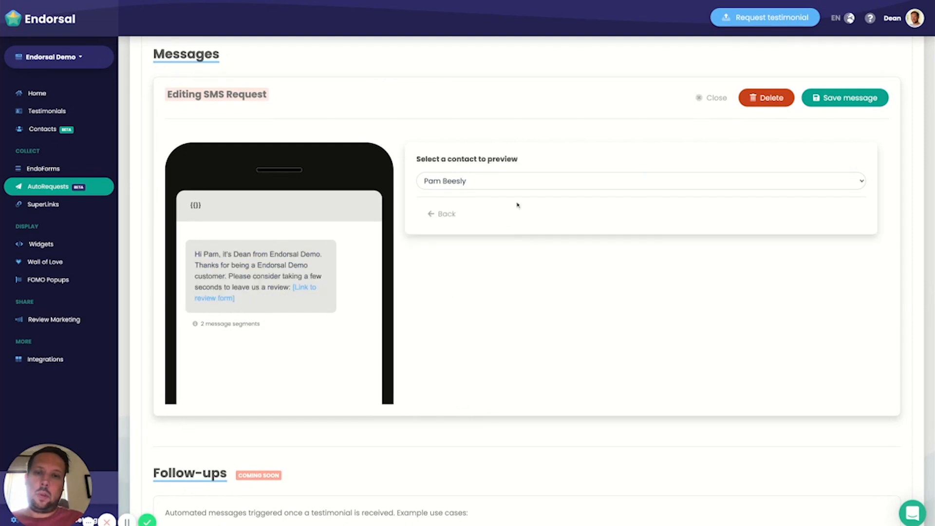
{"action": "left_click", "coordinate": [484, 183]}
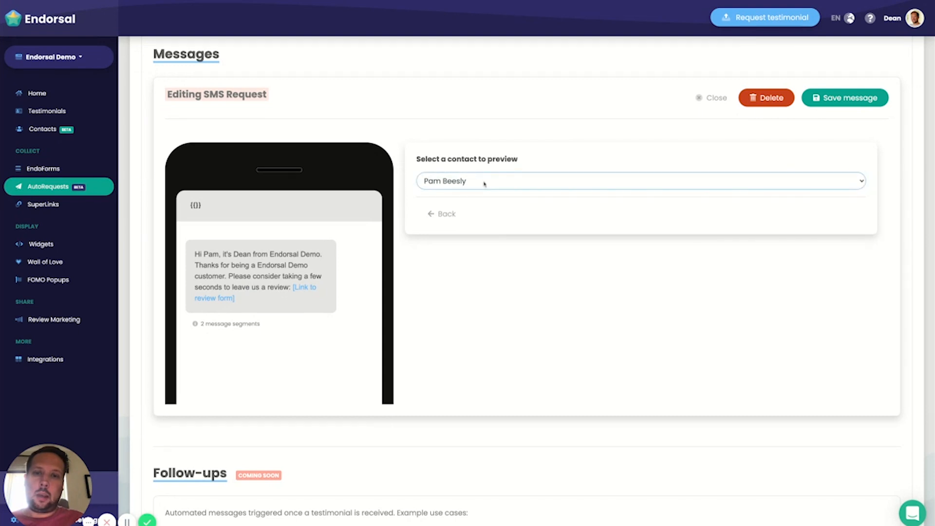
{"action": "left_click", "coordinate": [482, 193]}
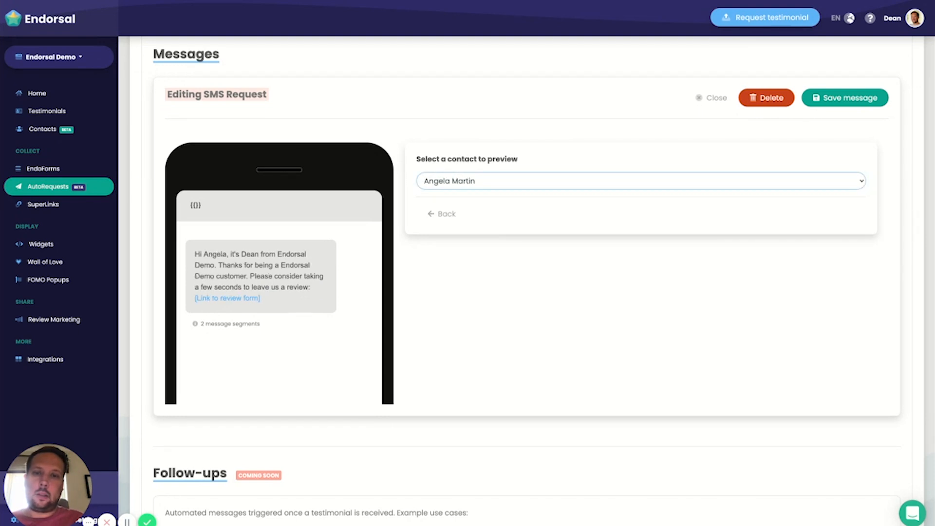
{"action": "left_click", "coordinate": [482, 193]}
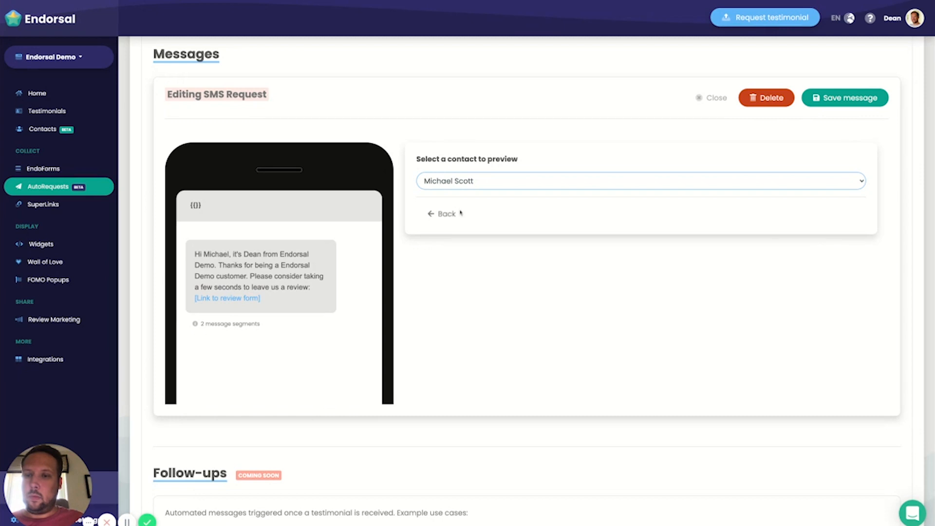
{"action": "left_click", "coordinate": [508, 180]}
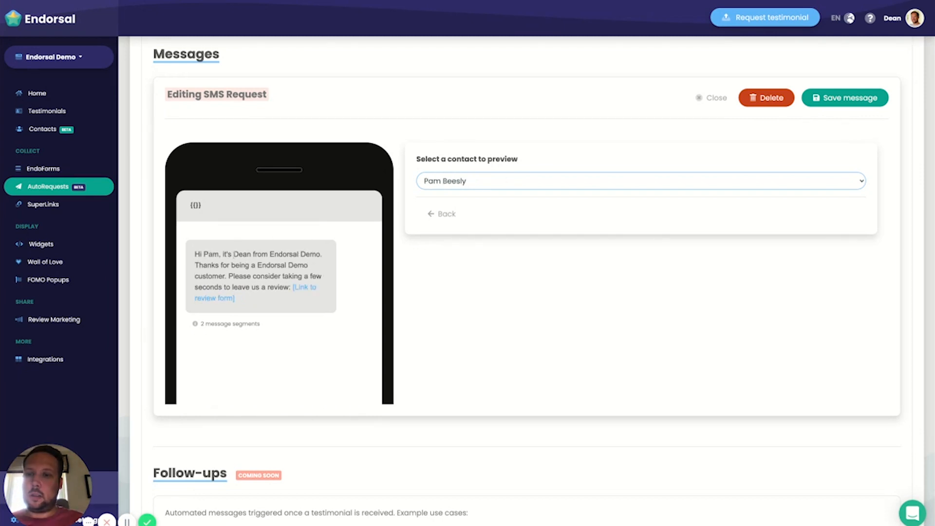
{"action": "left_click", "coordinate": [442, 214]}
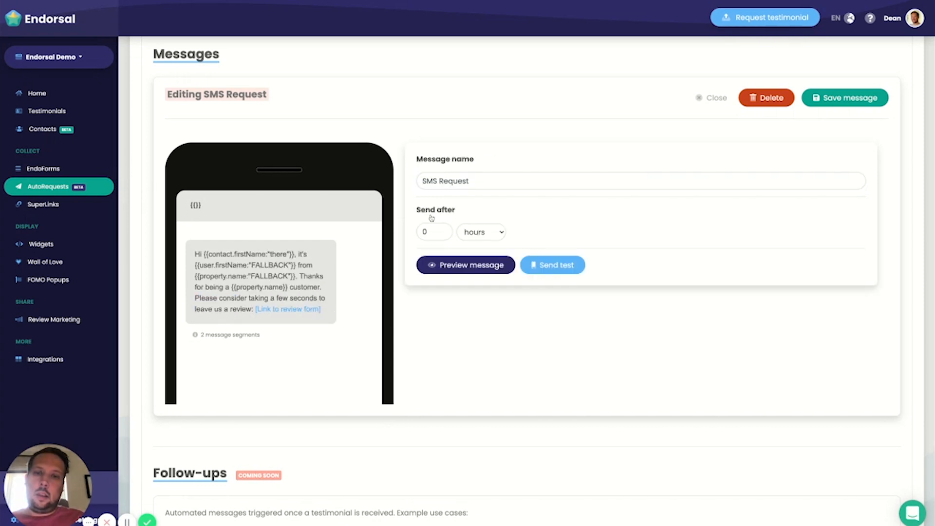
Step: Try to send a test of the SMS Request message, and save the edited message
{"action": "left_click", "coordinate": [575, 269]}
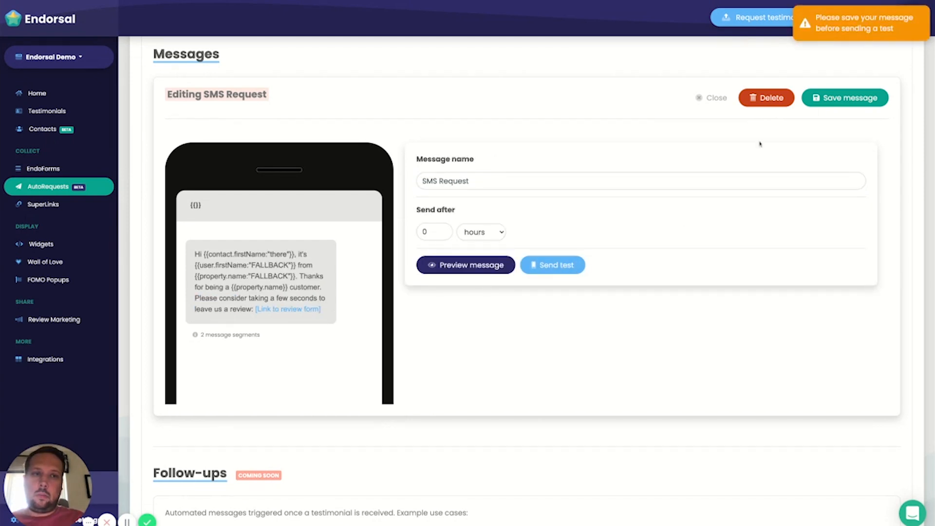
{"action": "left_click", "coordinate": [851, 99]}
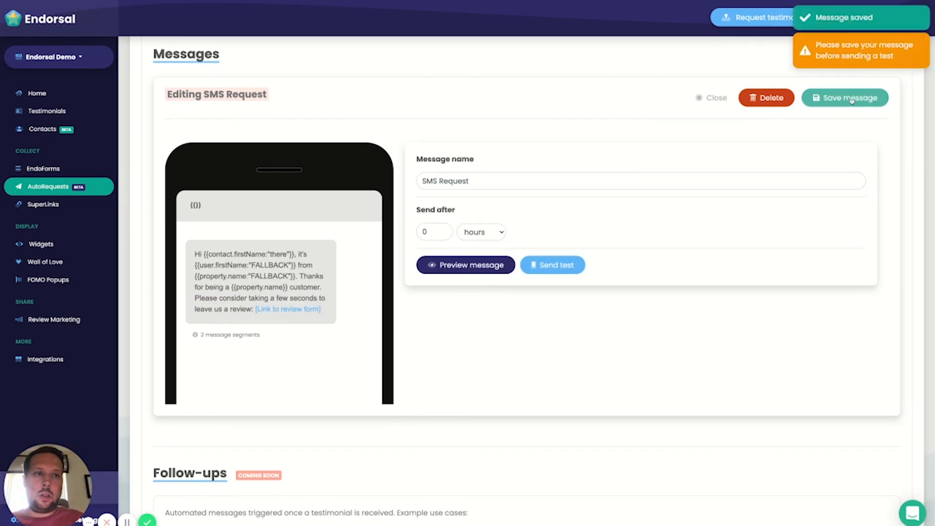
Step: Open the test settings of the SMS Request message, choose a different test contact, and close the message without sending
{"action": "left_click", "coordinate": [553, 265]}
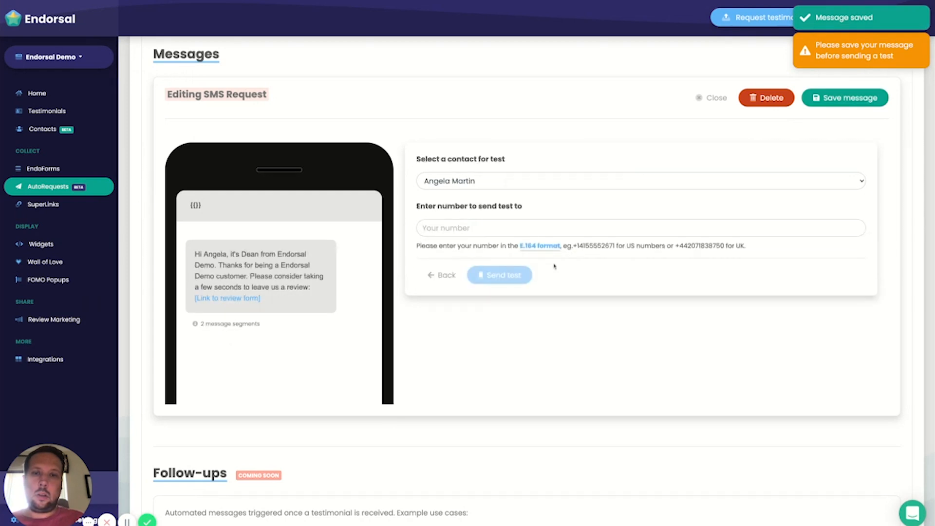
{"action": "left_click", "coordinate": [480, 179]}
{"action": "left_click", "coordinate": [476, 209]}
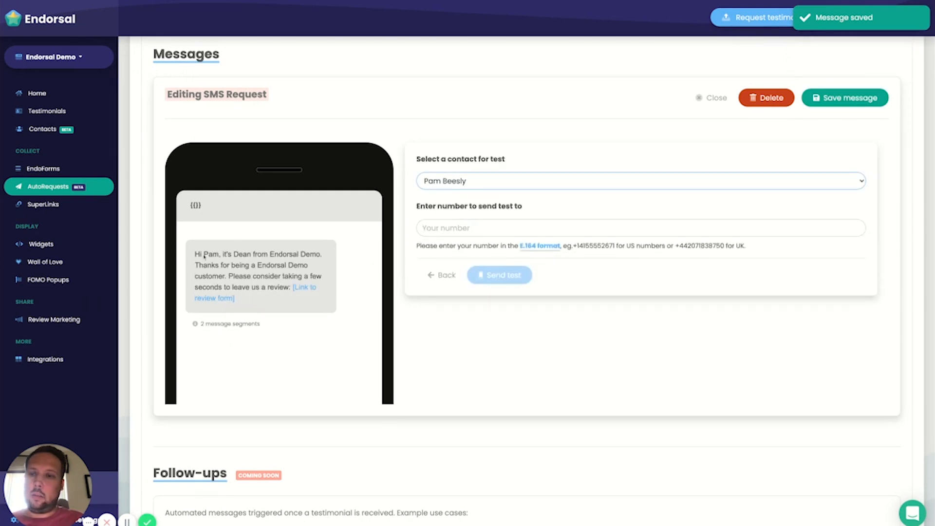
{"action": "left_click", "coordinate": [433, 227]}
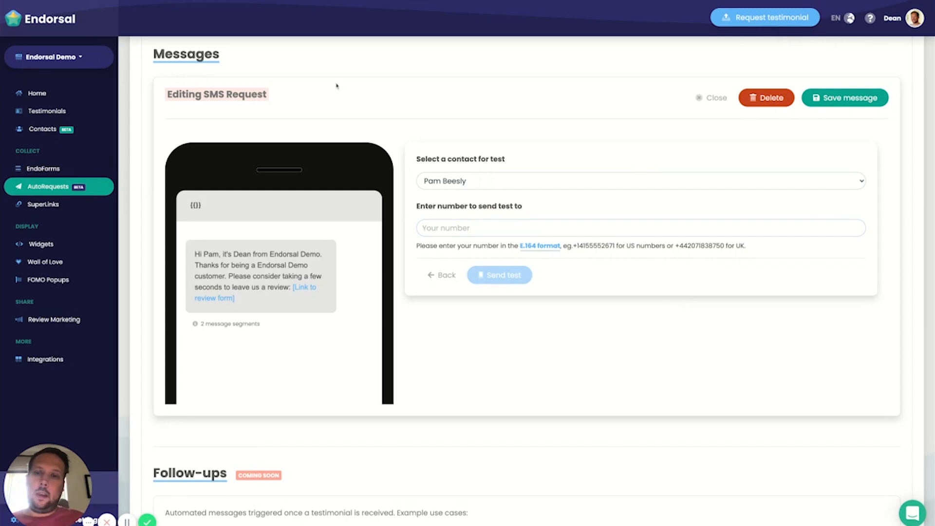
{"action": "left_click", "coordinate": [717, 97]}
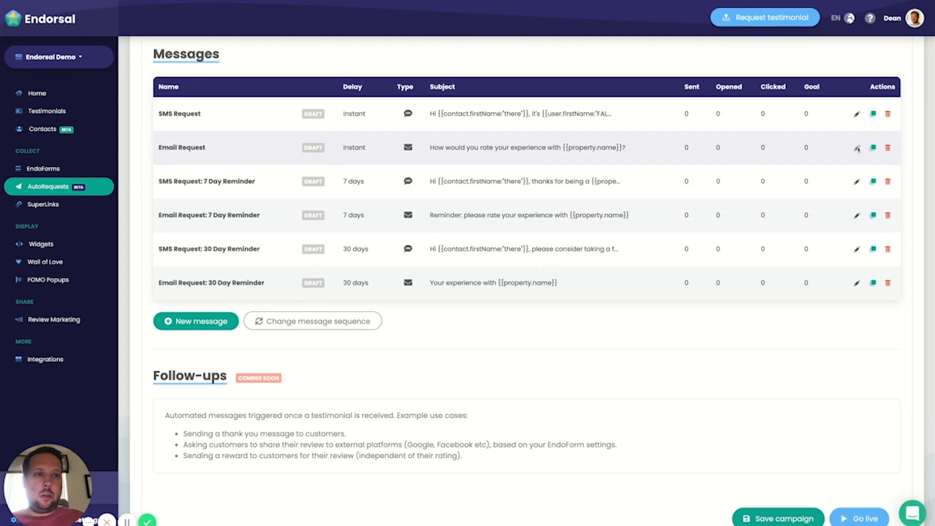
Step: Open the Email Request message for editing and look over its subject, logo, body text and star rating
{"action": "left_click", "coordinate": [858, 149]}
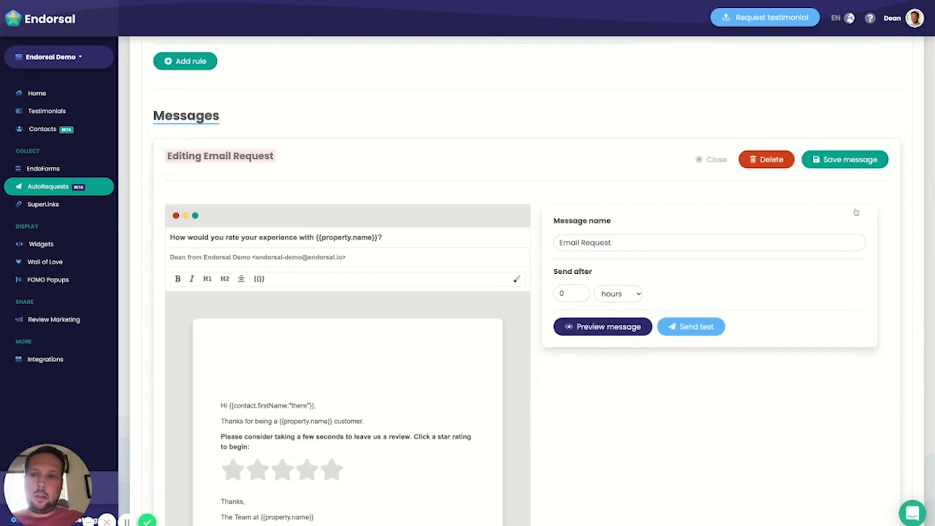
{"action": "scroll", "coordinate": [428, 185], "scroll_direction": "down", "scroll_amount": 2}
{"action": "scroll", "coordinate": [441, 209], "scroll_direction": "down", "scroll_amount": 1}
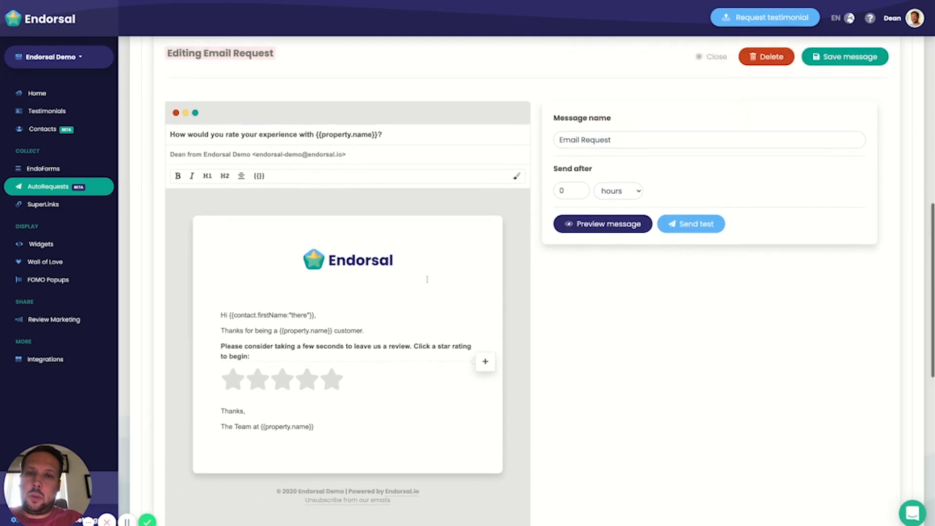
{"action": "scroll", "coordinate": [426, 275], "scroll_direction": "up", "scroll_amount": 1}
{"action": "scroll", "coordinate": [426, 279], "scroll_direction": "down", "scroll_amount": 1}
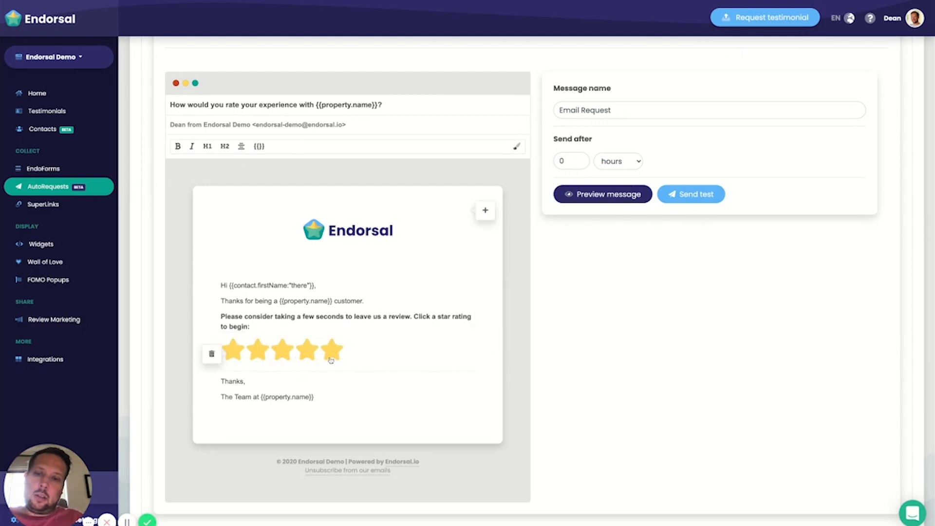
Step: Insert a SuperLink button above the star rating in the email body, and delete it again
{"action": "left_click", "coordinate": [487, 331]}
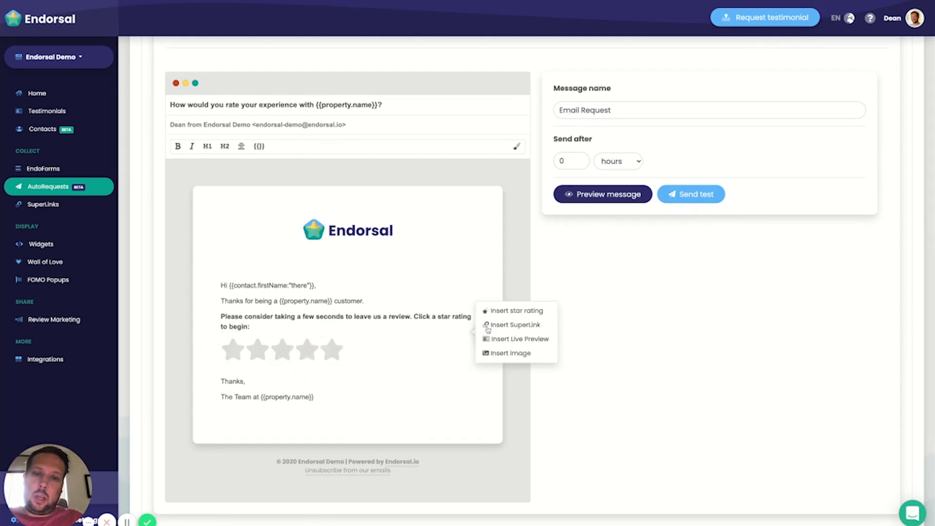
{"action": "left_click", "coordinate": [521, 323]}
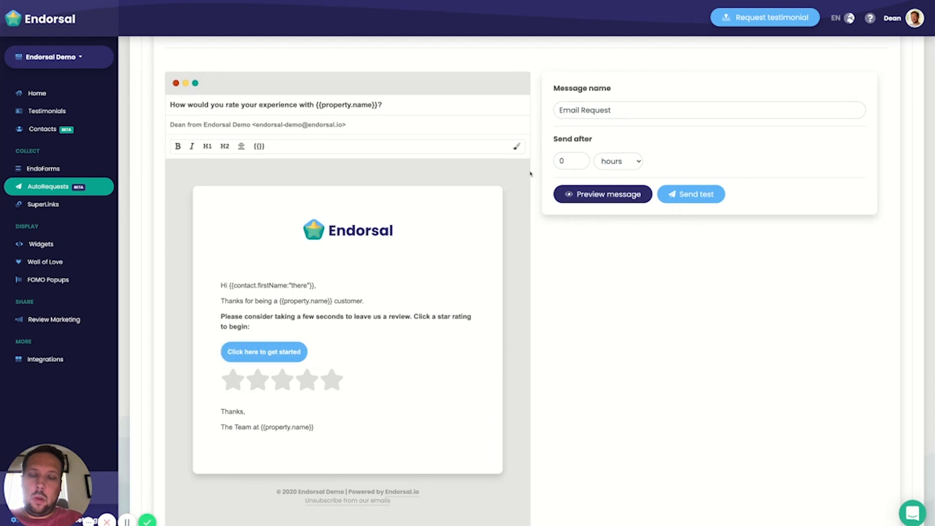
{"action": "mouse_move", "coordinate": [295, 360]}
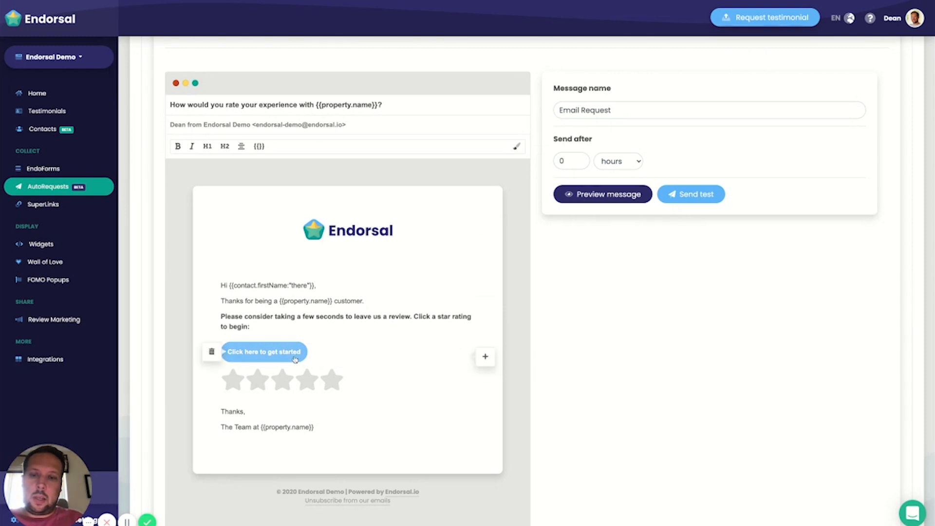
{"action": "left_click", "coordinate": [212, 353]}
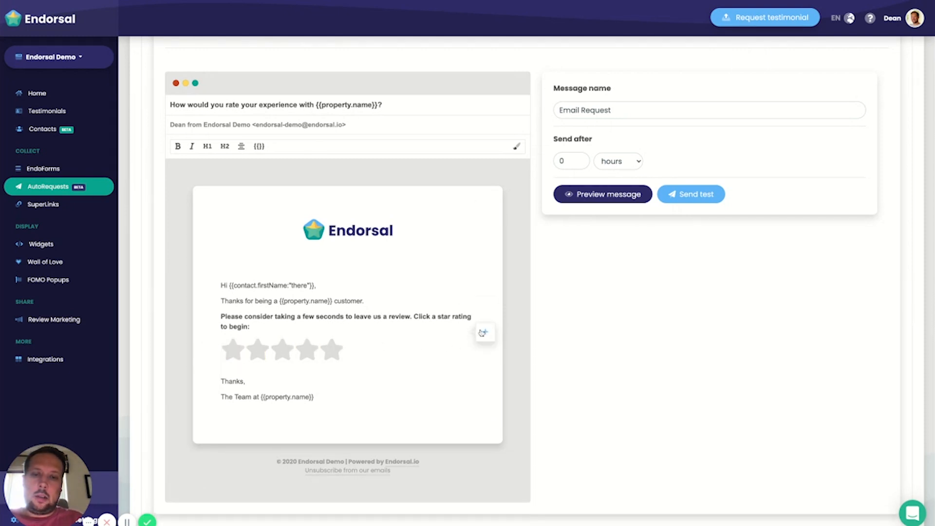
Step: Insert a Live Preview block above the star rating and preview the email for several different contacts
{"action": "left_click", "coordinate": [474, 333]}
{"action": "left_click", "coordinate": [513, 339]}
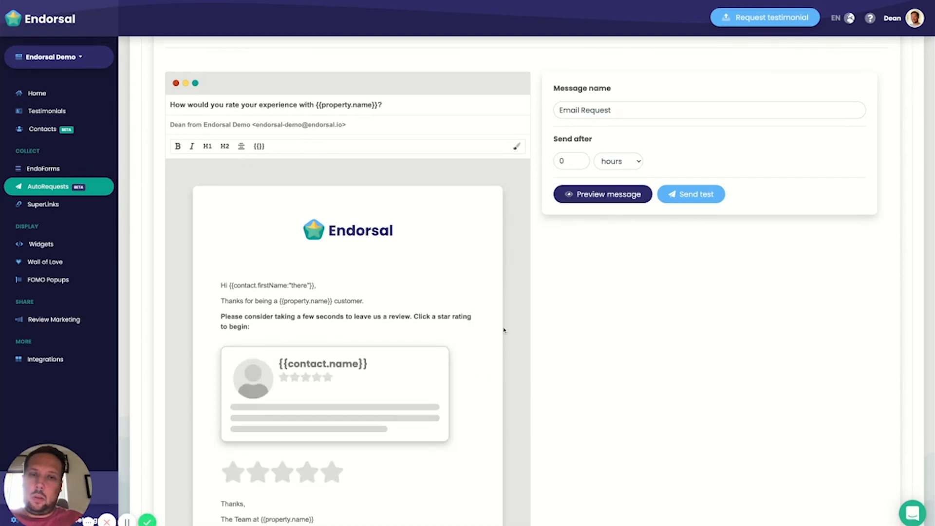
{"action": "left_click", "coordinate": [617, 200]}
{"action": "scroll", "coordinate": [336, 358], "scroll_direction": "down", "scroll_amount": 2}
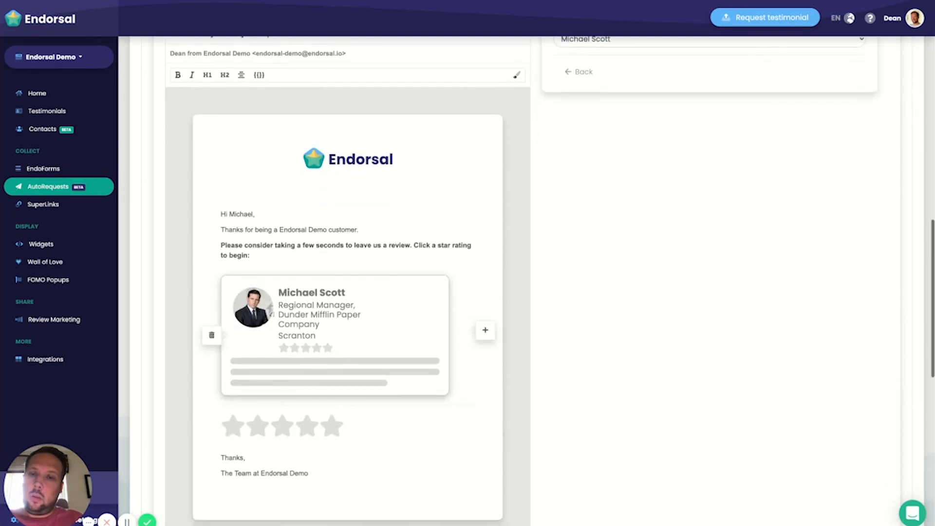
{"action": "scroll", "coordinate": [629, 97], "scroll_direction": "up", "scroll_amount": 1}
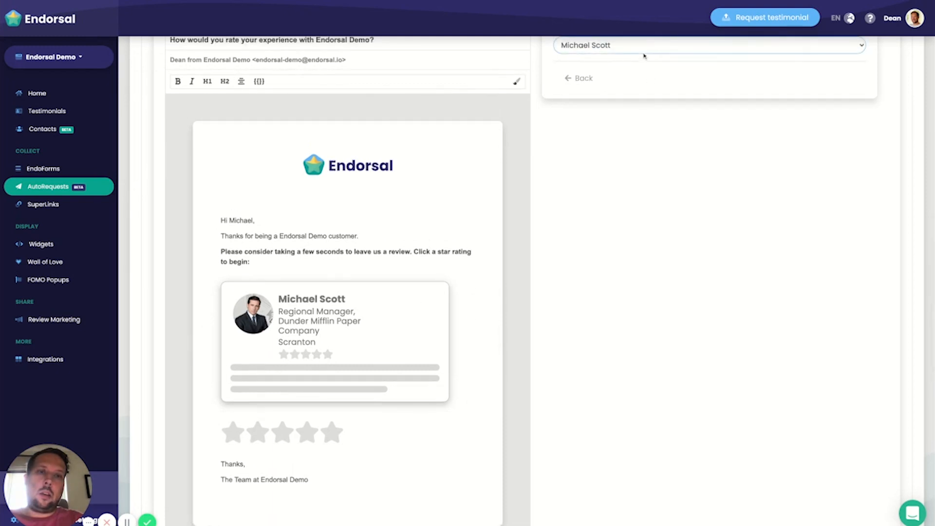
{"action": "left_click", "coordinate": [644, 56]}
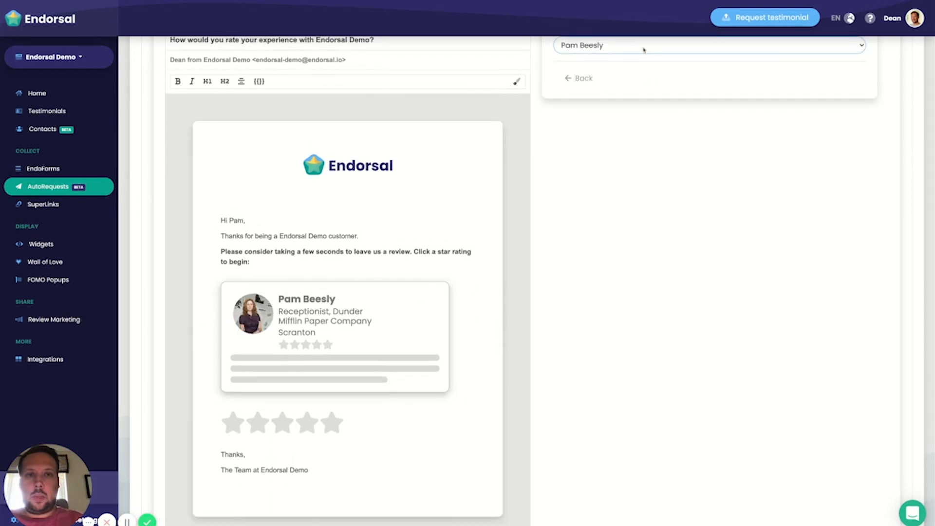
{"action": "key", "text": "Down"}
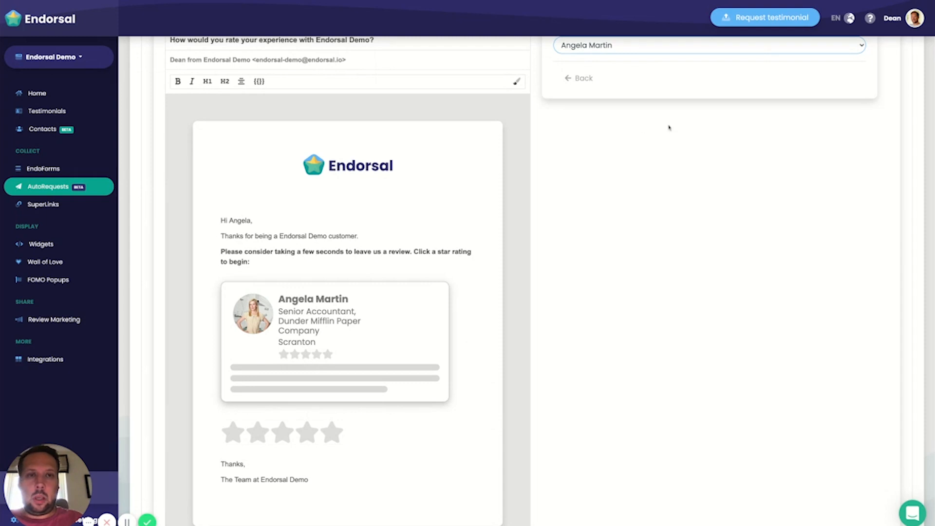
{"action": "scroll", "coordinate": [668, 127], "scroll_direction": "up", "scroll_amount": 1}
{"action": "left_click", "coordinate": [646, 83]}
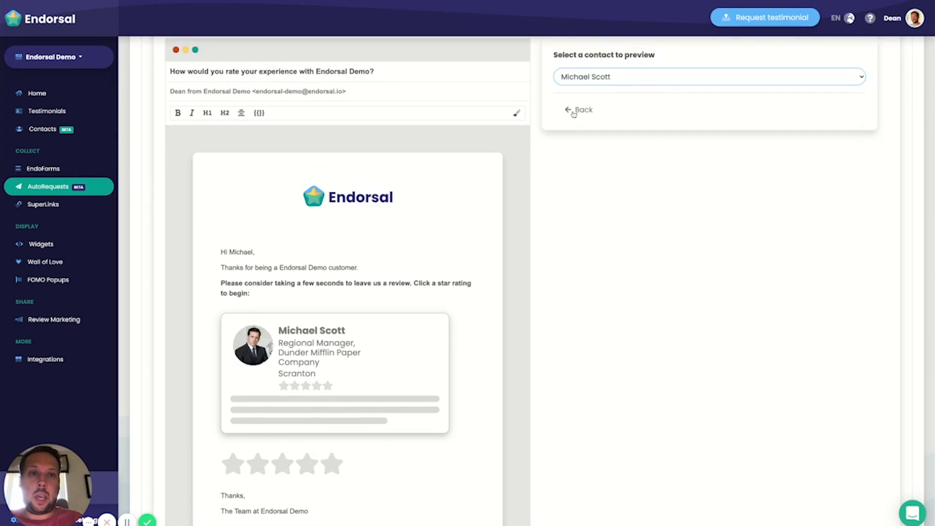
Step: Return from the preview to the message settings and delete the Live Preview block from the email
{"action": "left_click", "coordinate": [573, 111]}
{"action": "scroll", "coordinate": [656, 279], "scroll_direction": "down", "scroll_amount": 2}
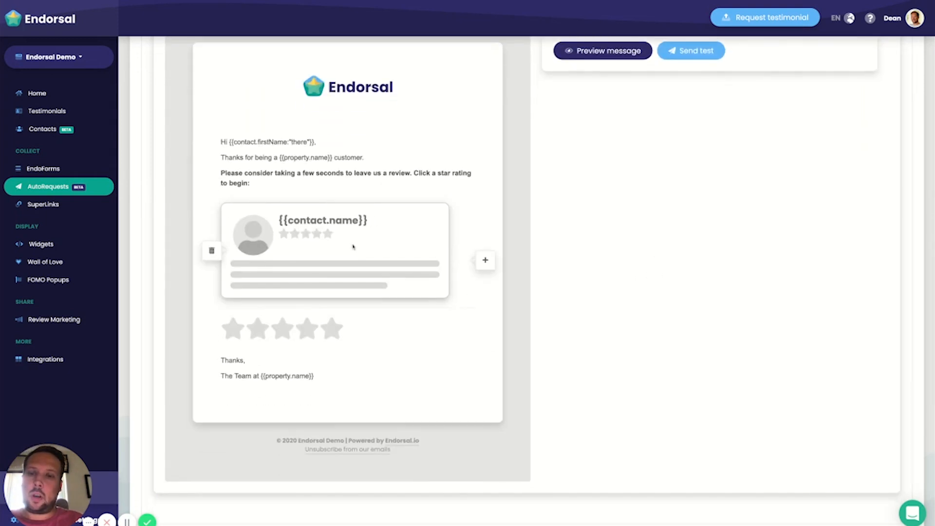
{"action": "scroll", "coordinate": [210, 283], "scroll_direction": "up", "scroll_amount": 1}
{"action": "left_click", "coordinate": [215, 274]}
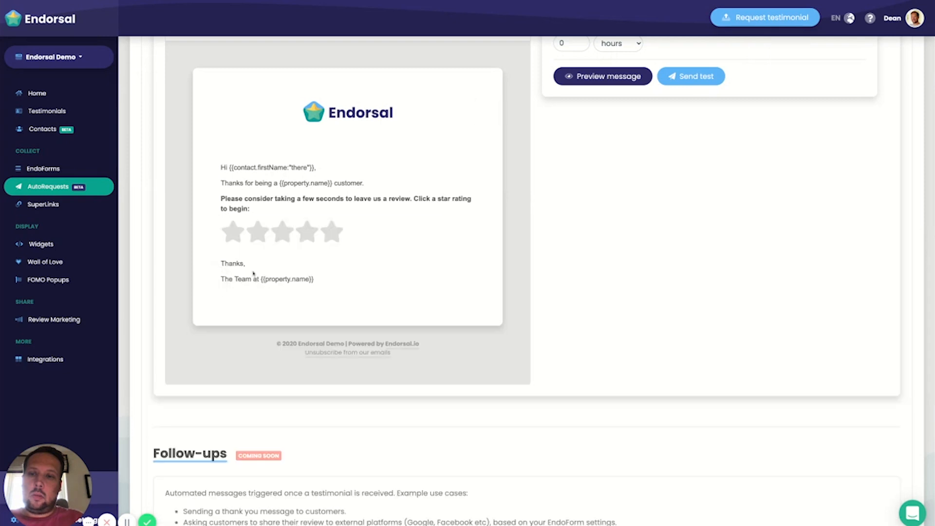
Step: Send a test of the Email Request message to the prefilled email address, and save the message
{"action": "scroll", "coordinate": [714, 284], "scroll_direction": "up", "scroll_amount": 3}
{"action": "left_click", "coordinate": [704, 217]}
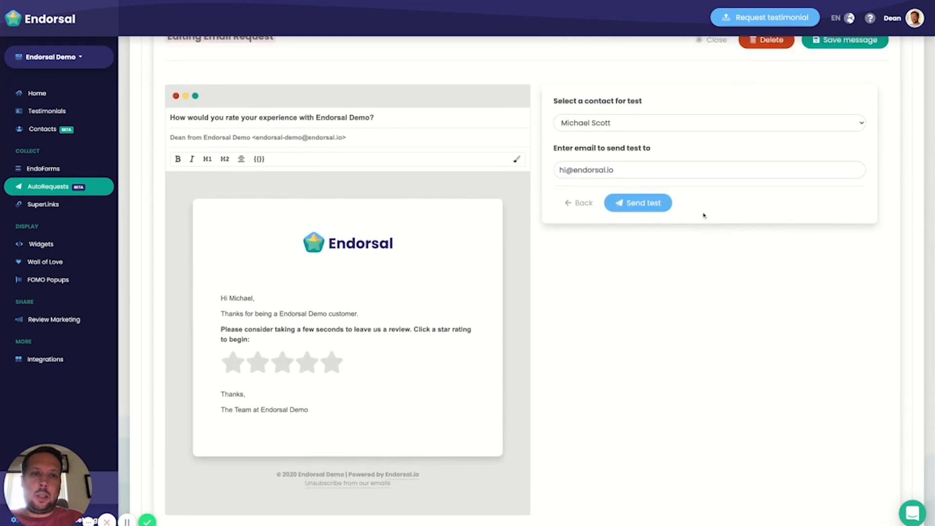
{"action": "left_click", "coordinate": [644, 204]}
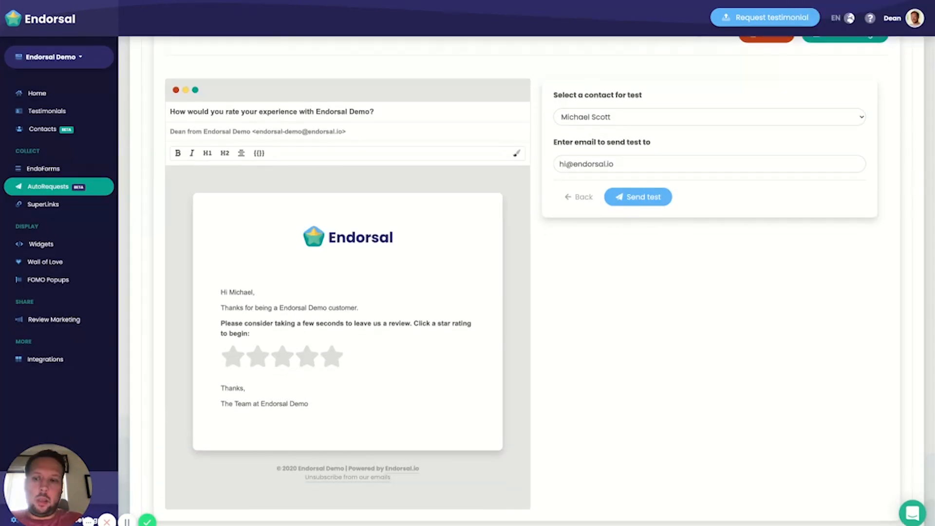
{"action": "scroll", "coordinate": [633, 244], "scroll_direction": "up", "scroll_amount": 2}
{"action": "left_click", "coordinate": [838, 117]}
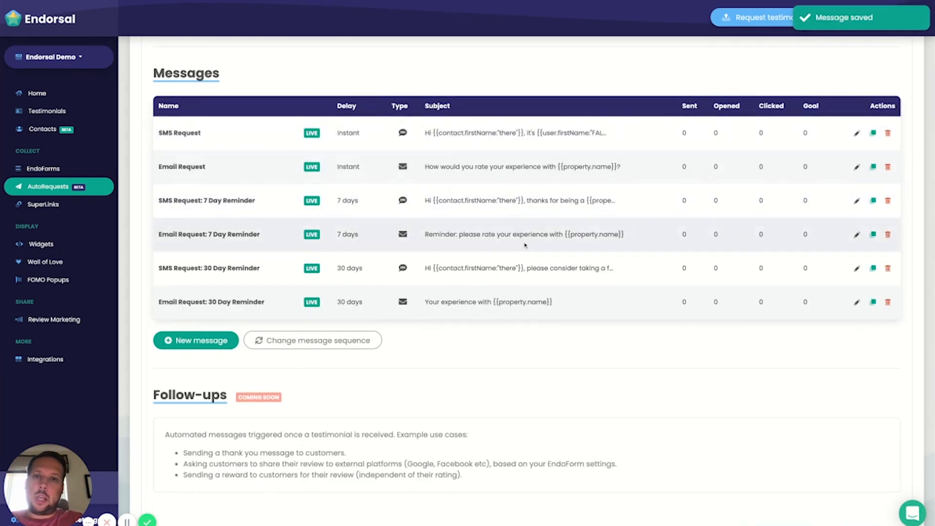
Step: Set the campaign with its SMS and email message sequence live
{"action": "scroll", "coordinate": [532, 231], "scroll_direction": "up", "scroll_amount": 1}
{"action": "scroll", "coordinate": [700, 240], "scroll_direction": "down", "scroll_amount": 4}
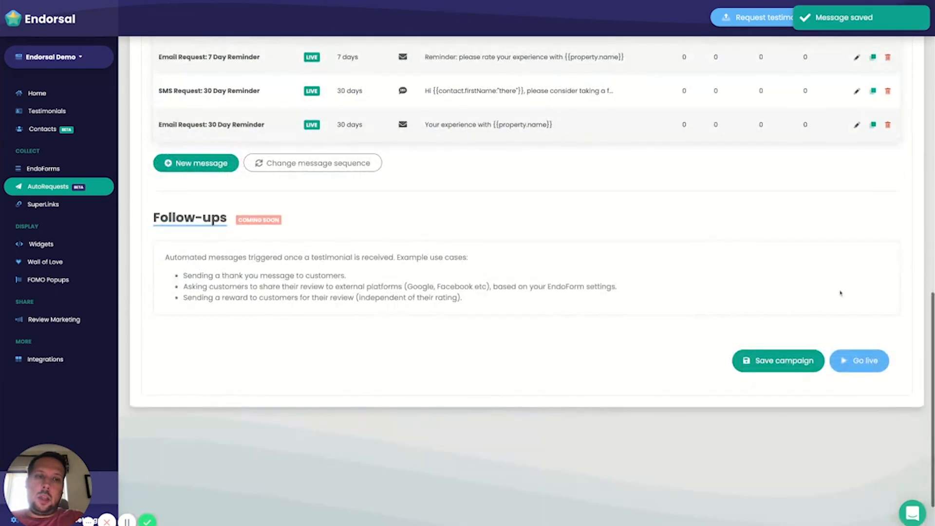
{"action": "left_click", "coordinate": [859, 361]}
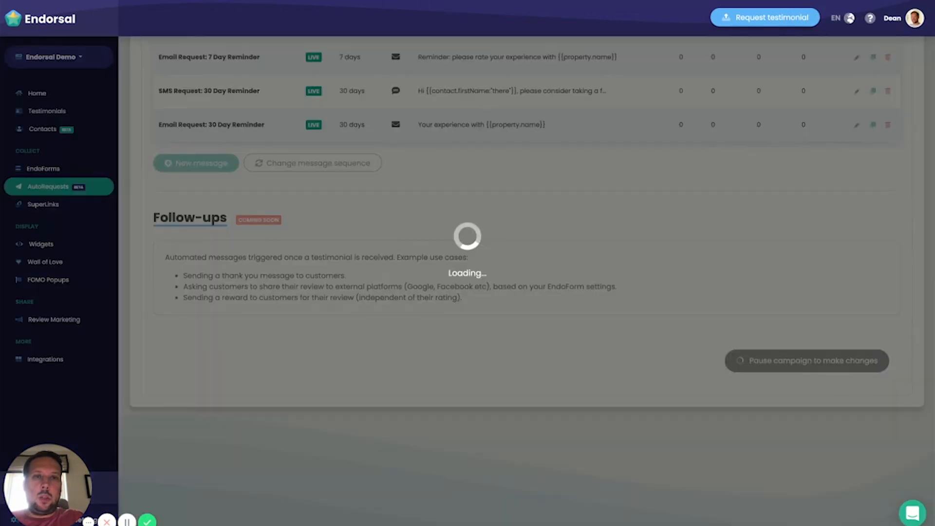
Step: Review the launched campaign's entry rules, entering contacts, message statistics and Follow-ups section
{"action": "scroll", "coordinate": [695, 216], "scroll_direction": "up", "scroll_amount": 5}
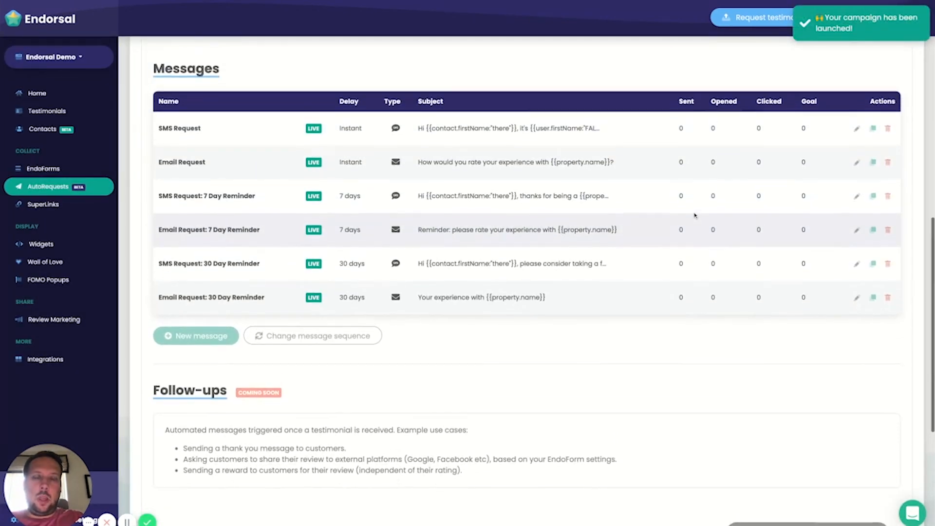
{"action": "scroll", "coordinate": [386, 208], "scroll_direction": "up", "scroll_amount": 1}
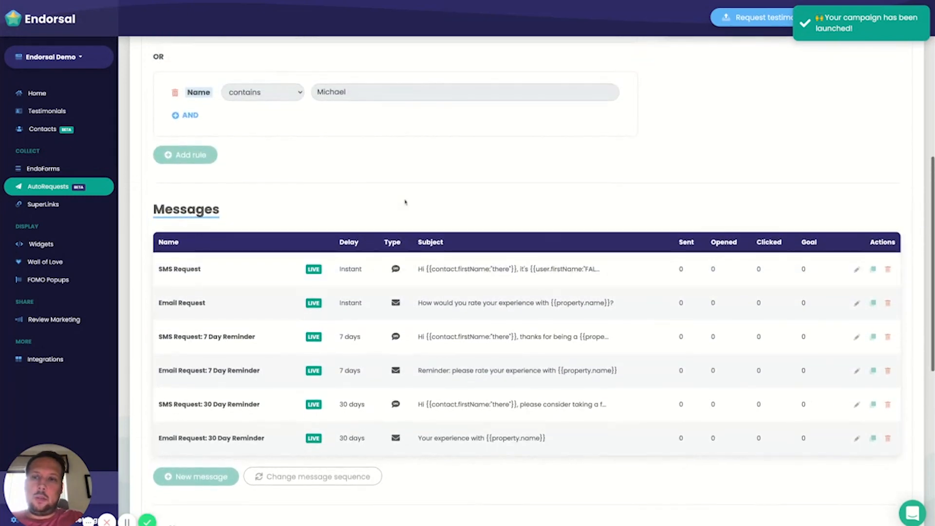
{"action": "scroll", "coordinate": [433, 273], "scroll_direction": "up", "scroll_amount": 4}
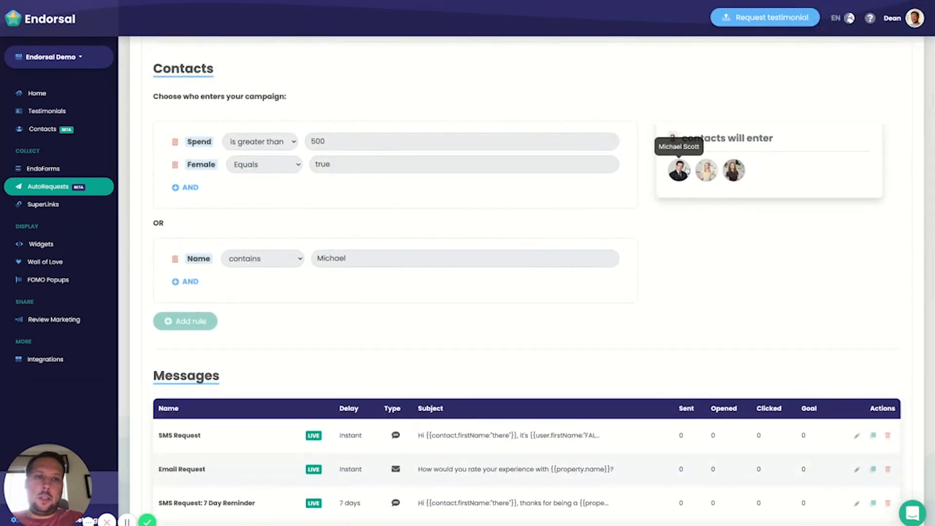
{"action": "scroll", "coordinate": [735, 210], "scroll_direction": "down", "scroll_amount": 3}
{"action": "scroll", "coordinate": [700, 293], "scroll_direction": "down", "scroll_amount": 1}
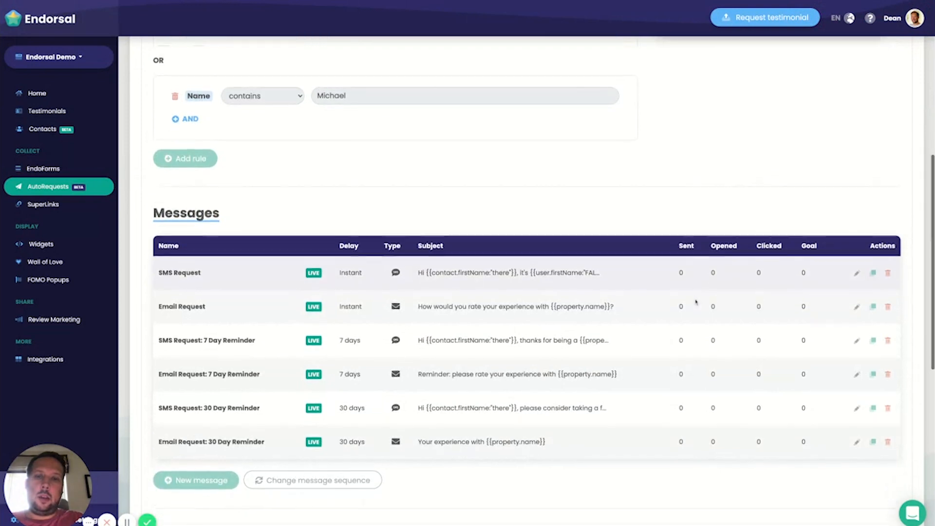
{"action": "scroll", "coordinate": [661, 281], "scroll_direction": "down", "scroll_amount": 1}
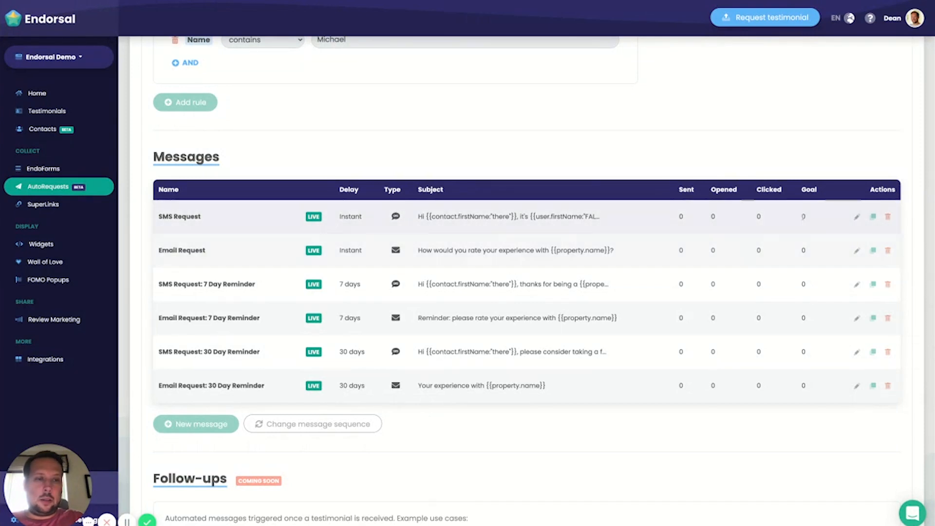
{"action": "scroll", "coordinate": [633, 219], "scroll_direction": "down", "scroll_amount": 1}
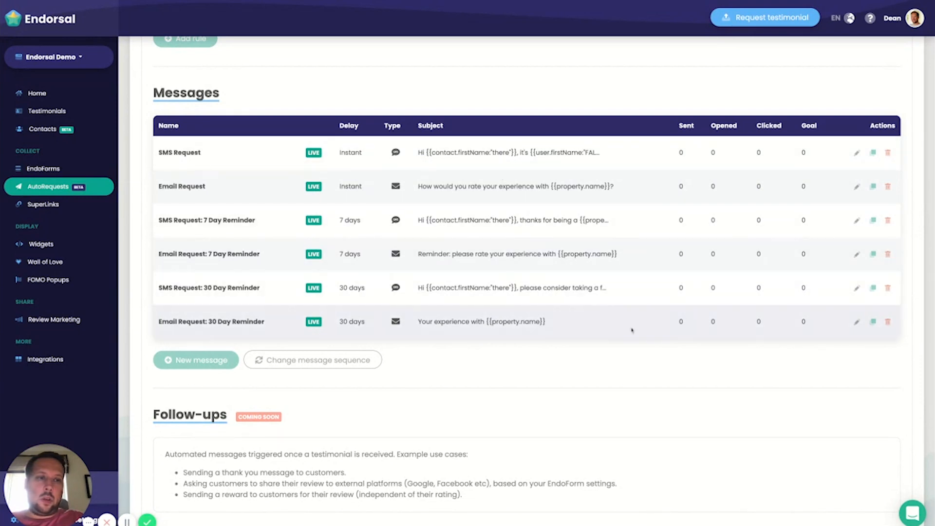
{"action": "scroll", "coordinate": [647, 334], "scroll_direction": "down", "scroll_amount": 1}
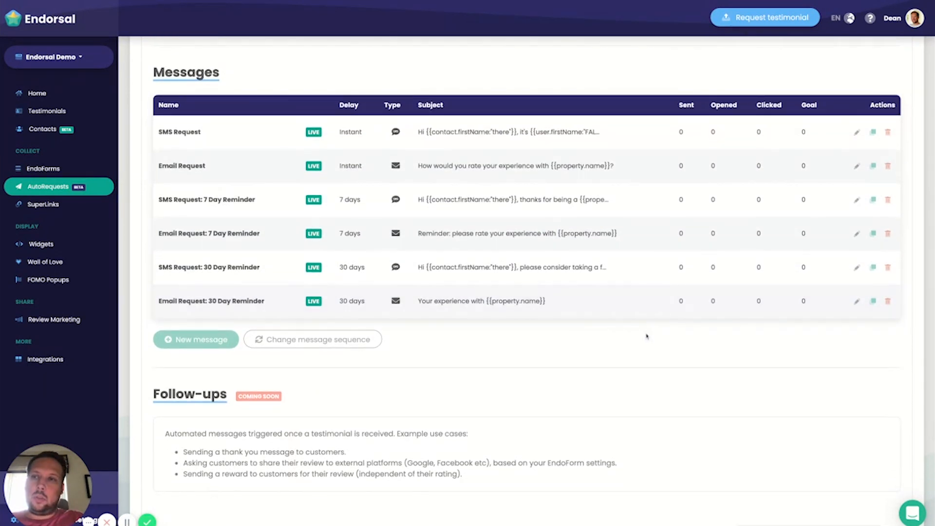
{"action": "scroll", "coordinate": [615, 344], "scroll_direction": "down", "scroll_amount": 4}
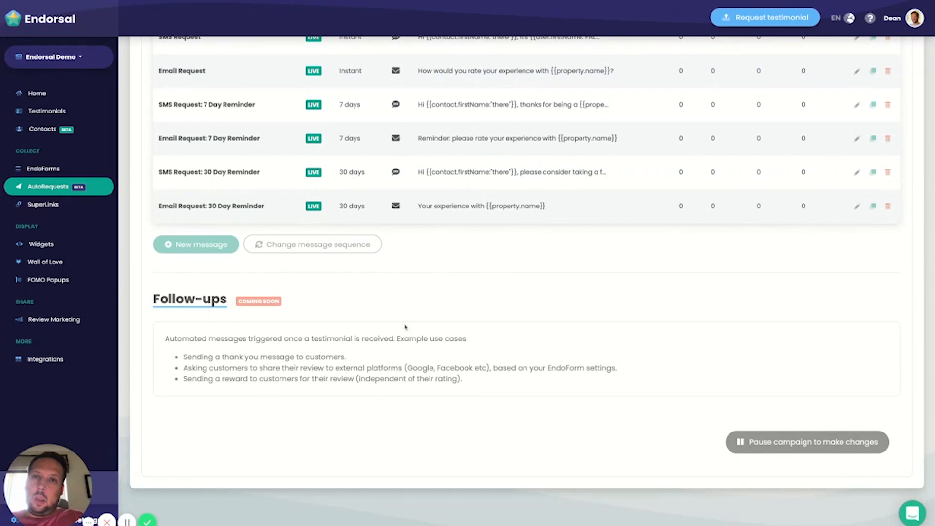
{"action": "scroll", "coordinate": [569, 288], "scroll_direction": "up", "scroll_amount": 2}
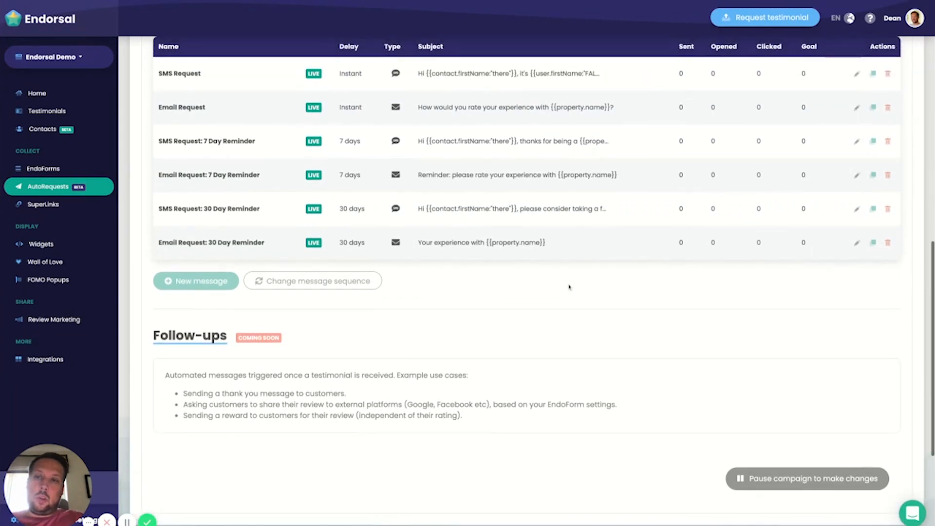
{"action": "scroll", "coordinate": [583, 306], "scroll_direction": "up", "scroll_amount": 1}
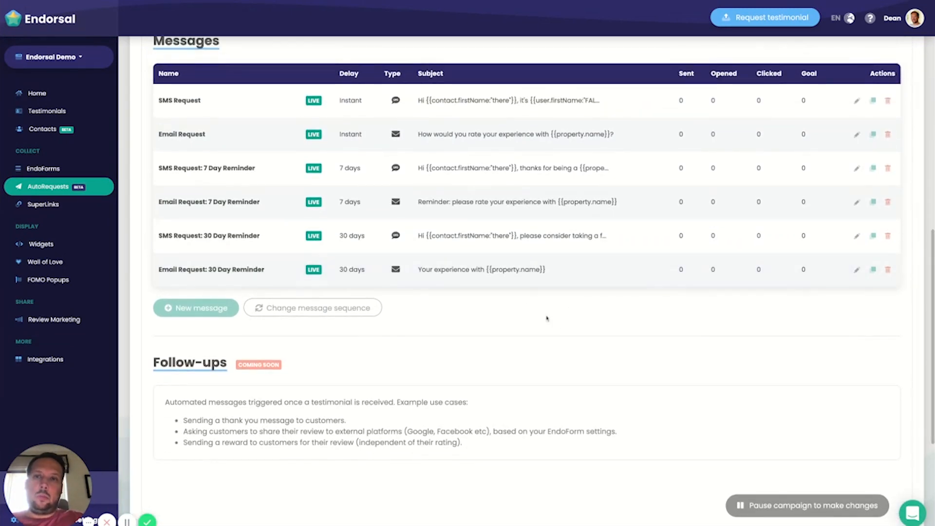
{"action": "scroll", "coordinate": [623, 319], "scroll_direction": "down", "scroll_amount": 2}
{"action": "scroll", "coordinate": [624, 319], "scroll_direction": "down", "scroll_amount": 2}
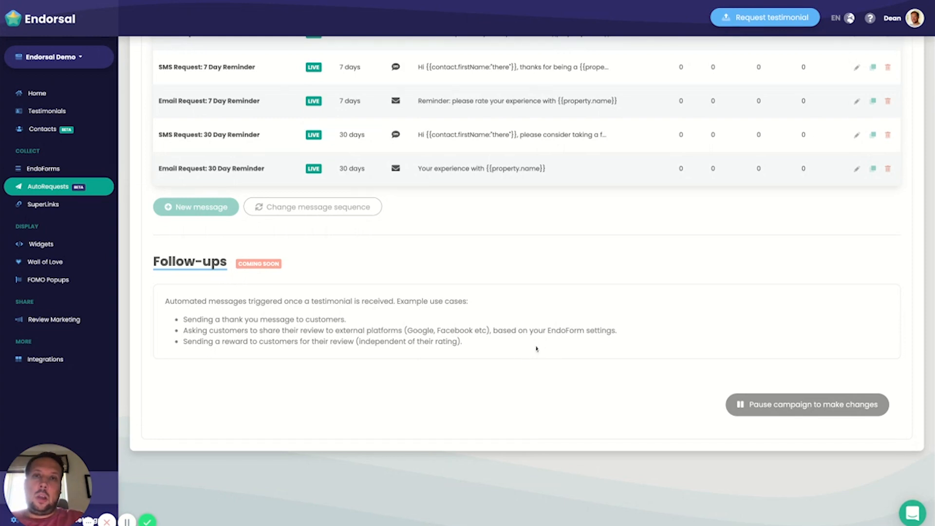
Step: Leave the launched campaign's page and return to the AutoRequests campaign list
{"action": "scroll", "coordinate": [583, 316], "scroll_direction": "up", "scroll_amount": 1}
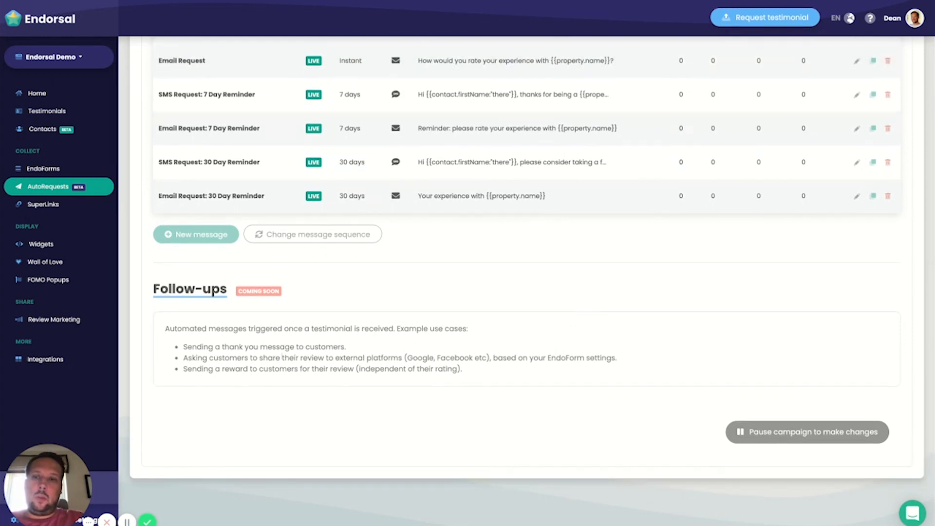
{"action": "scroll", "coordinate": [312, 368], "scroll_direction": "up", "scroll_amount": 10}
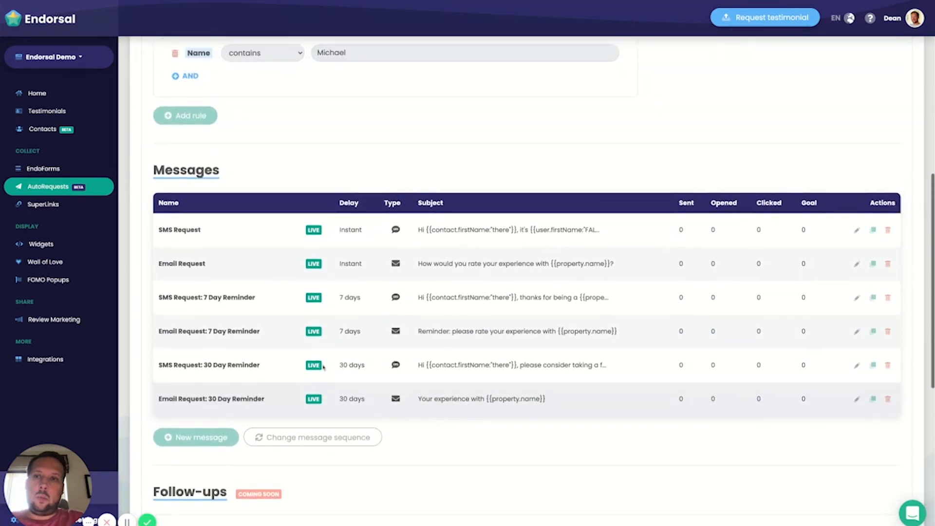
{"action": "scroll", "coordinate": [323, 367], "scroll_direction": "up", "scroll_amount": 4}
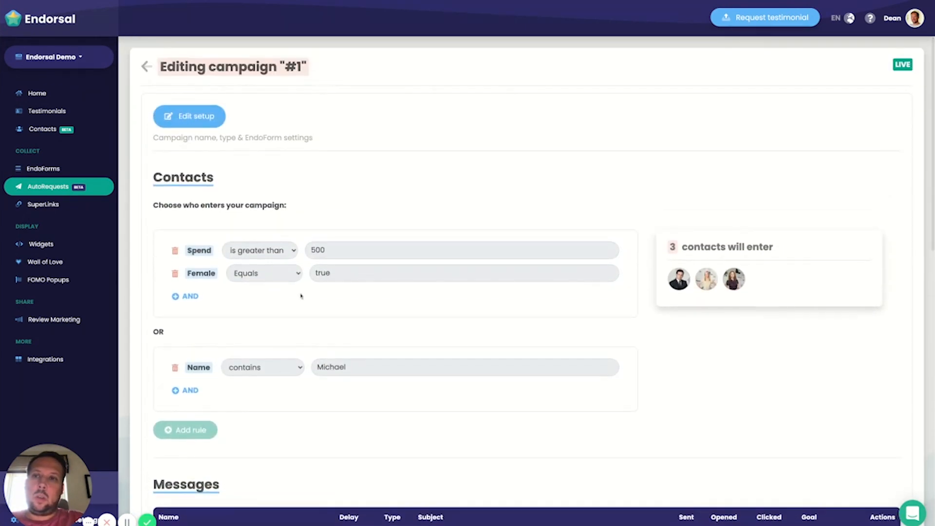
{"action": "left_click", "coordinate": [147, 68]}
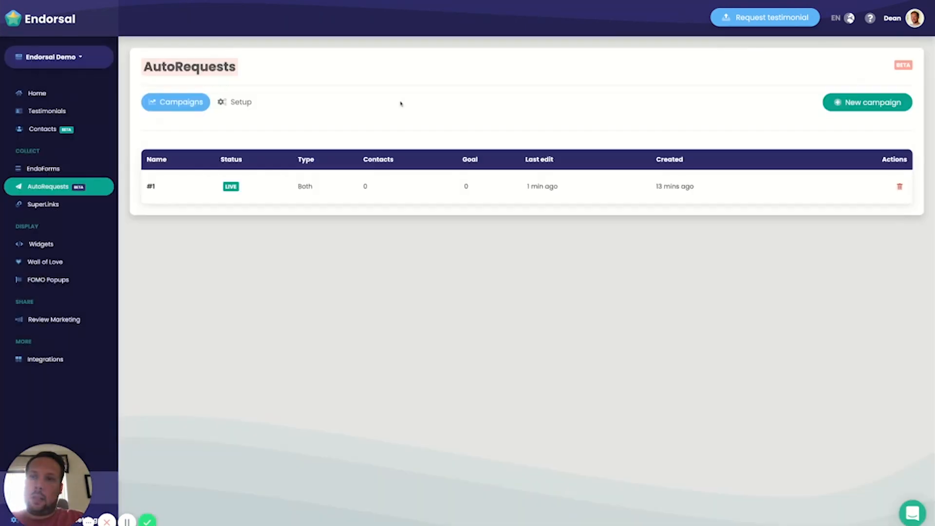
Step: Reopen campaign #1 and check its contact entry rules, the statistics of each message and the Follow-ups section
{"action": "left_click", "coordinate": [151, 188]}
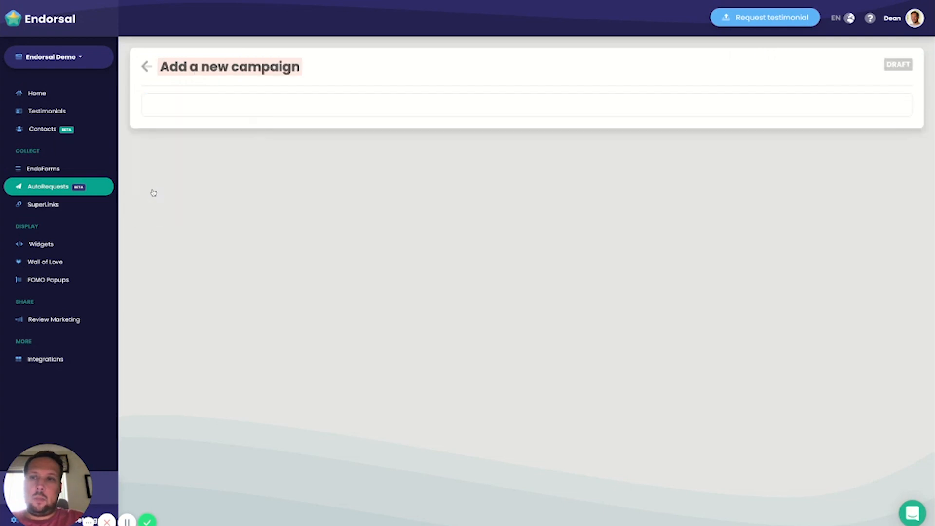
{"action": "scroll", "coordinate": [339, 204], "scroll_direction": "down", "scroll_amount": 5}
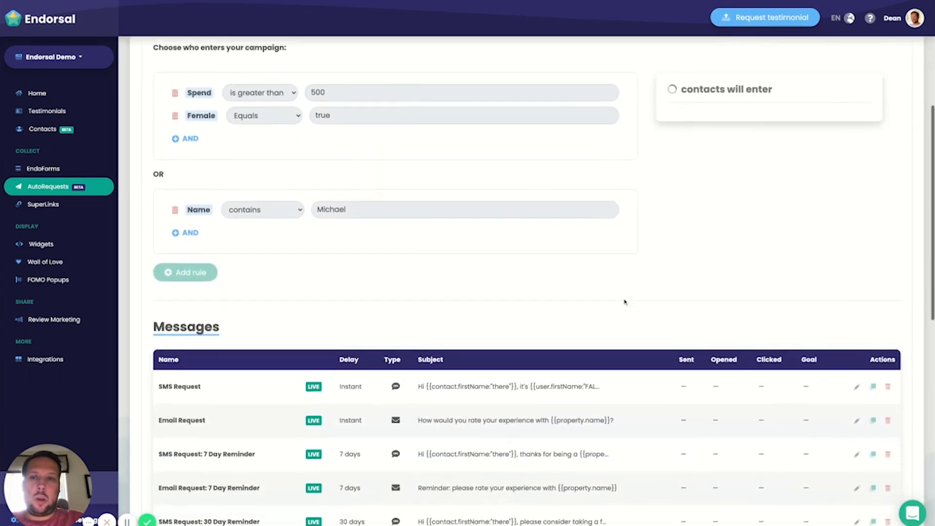
{"action": "scroll", "coordinate": [707, 322], "scroll_direction": "up", "scroll_amount": 3}
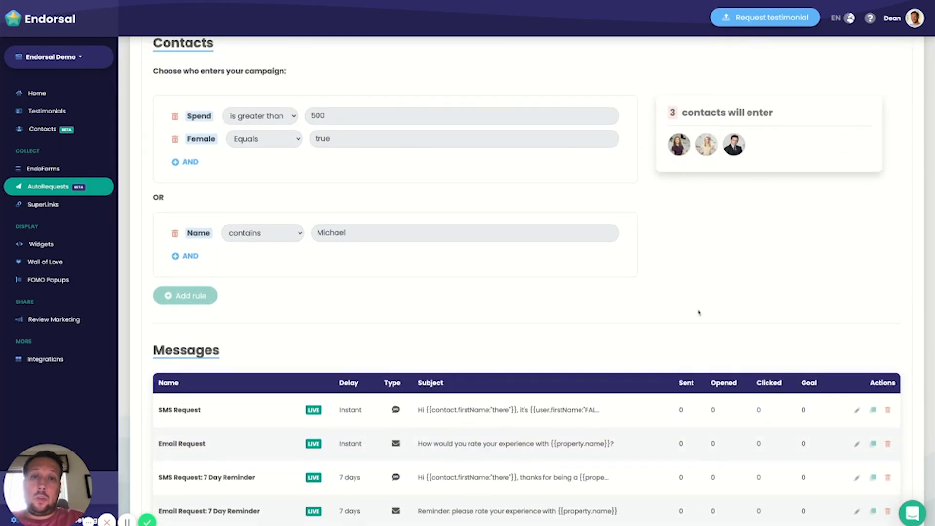
{"action": "scroll", "coordinate": [699, 312], "scroll_direction": "down", "scroll_amount": 5}
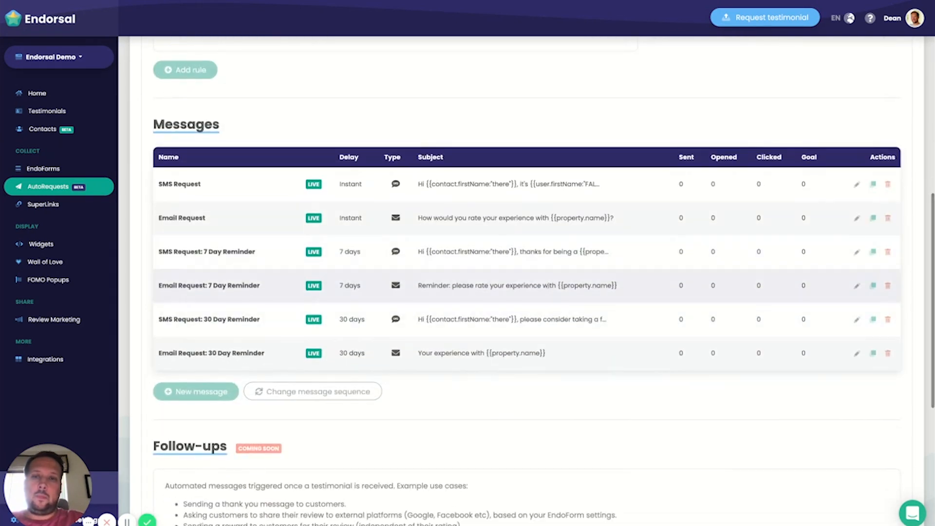
{"action": "scroll", "coordinate": [570, 287], "scroll_direction": "down", "scroll_amount": 2}
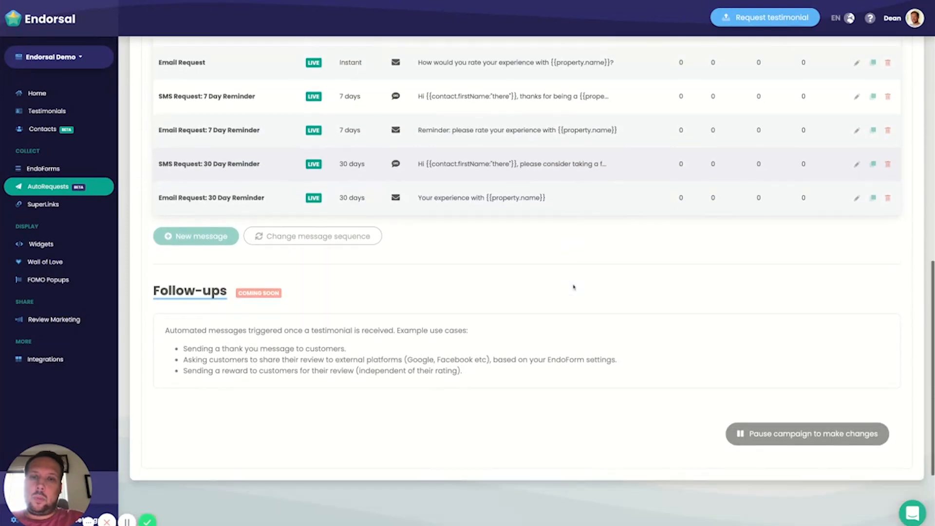
{"action": "scroll", "coordinate": [747, 295], "scroll_direction": "up", "scroll_amount": 5}
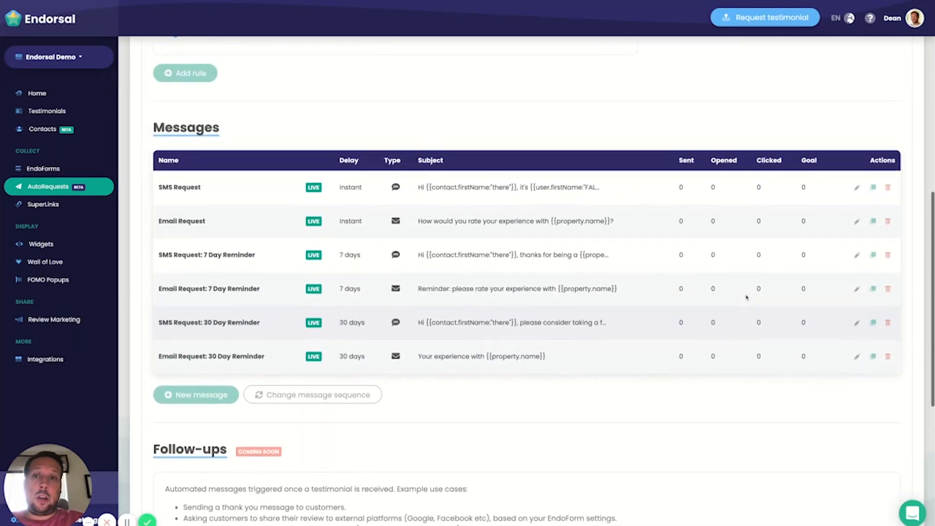
{"action": "scroll", "coordinate": [747, 297], "scroll_direction": "up", "scroll_amount": 4}
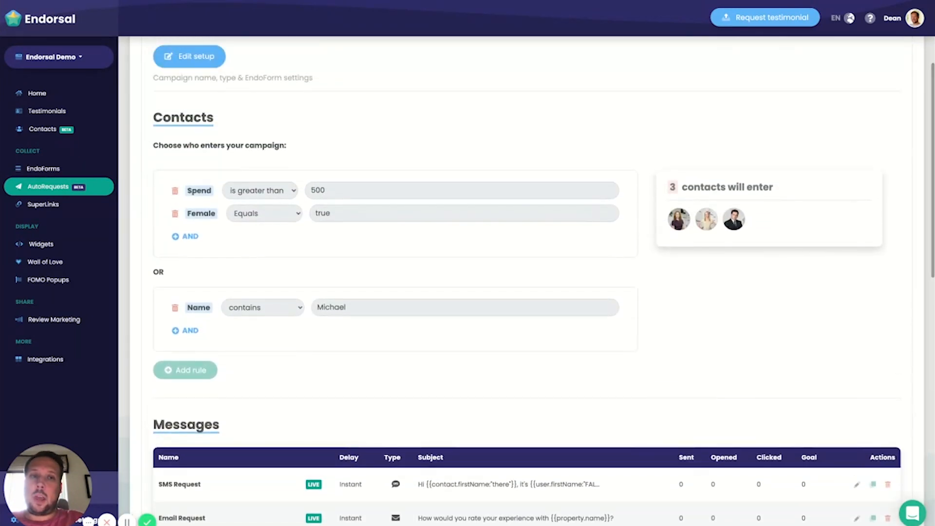